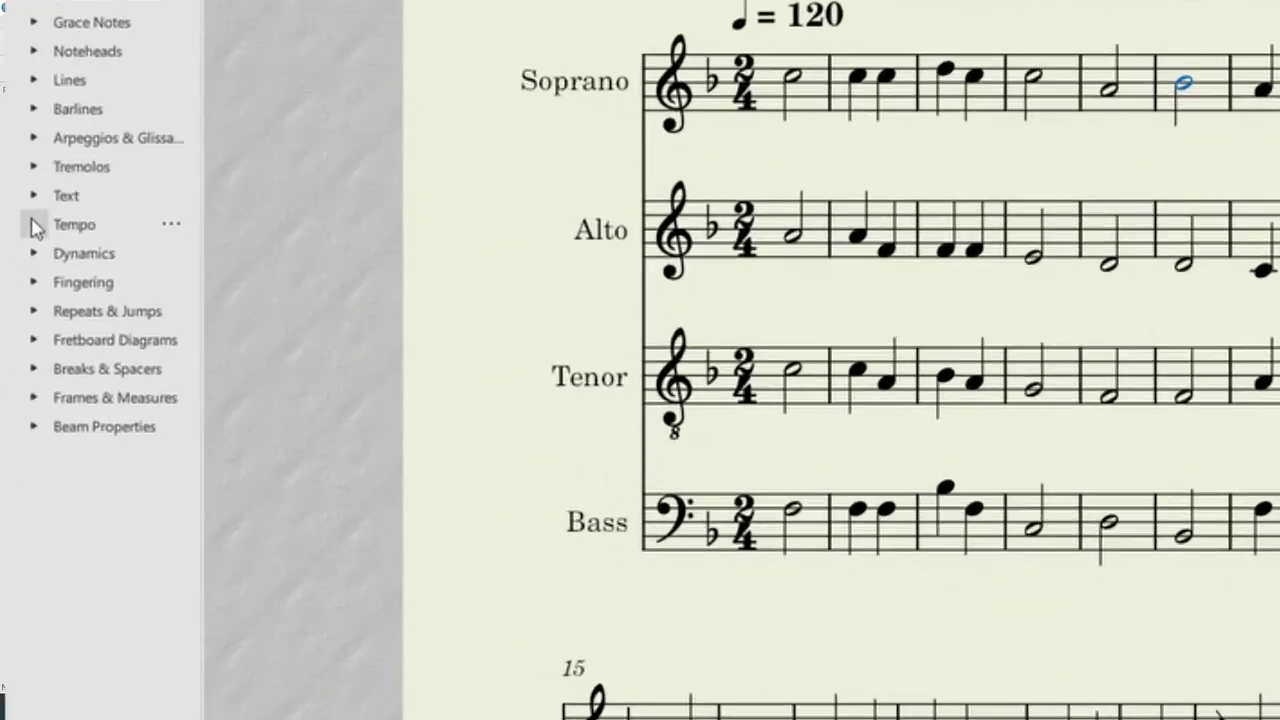
- Enter 'rit' staff text and add a caesura above the soprano half note
{"action": "left_click", "coordinate": [18, 374]}
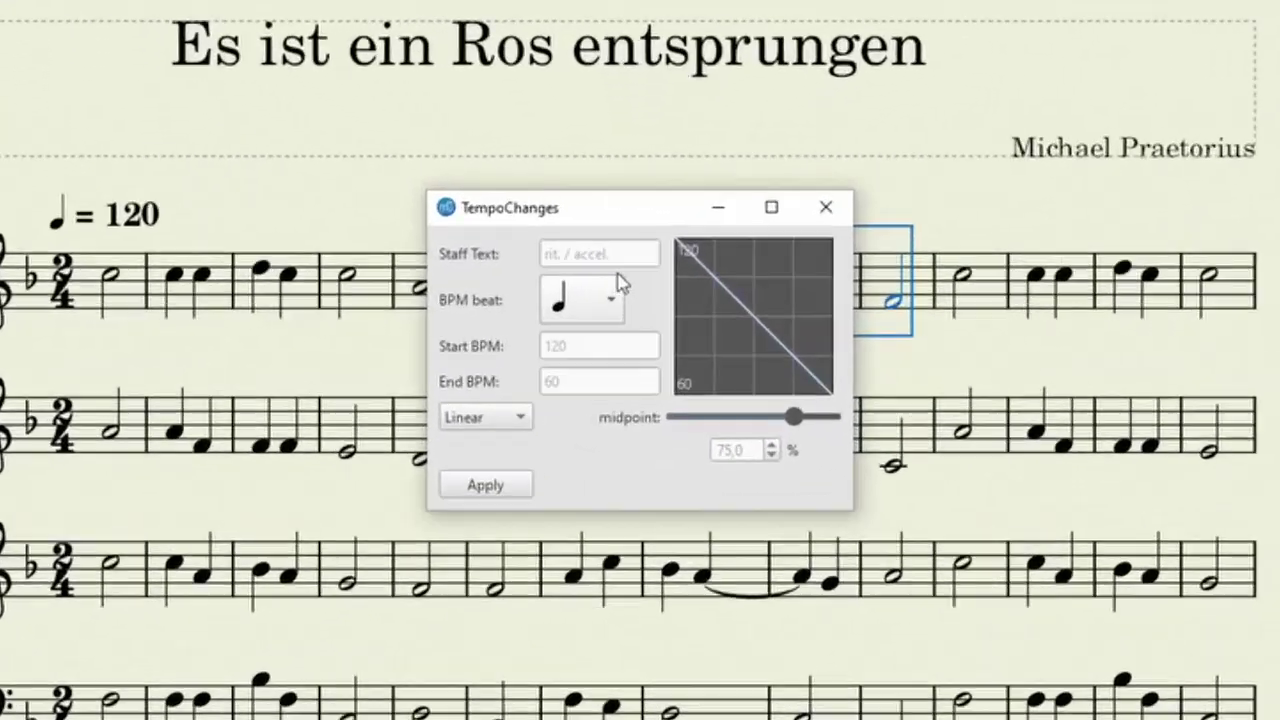
{"action": "left_click", "coordinate": [620, 284]}
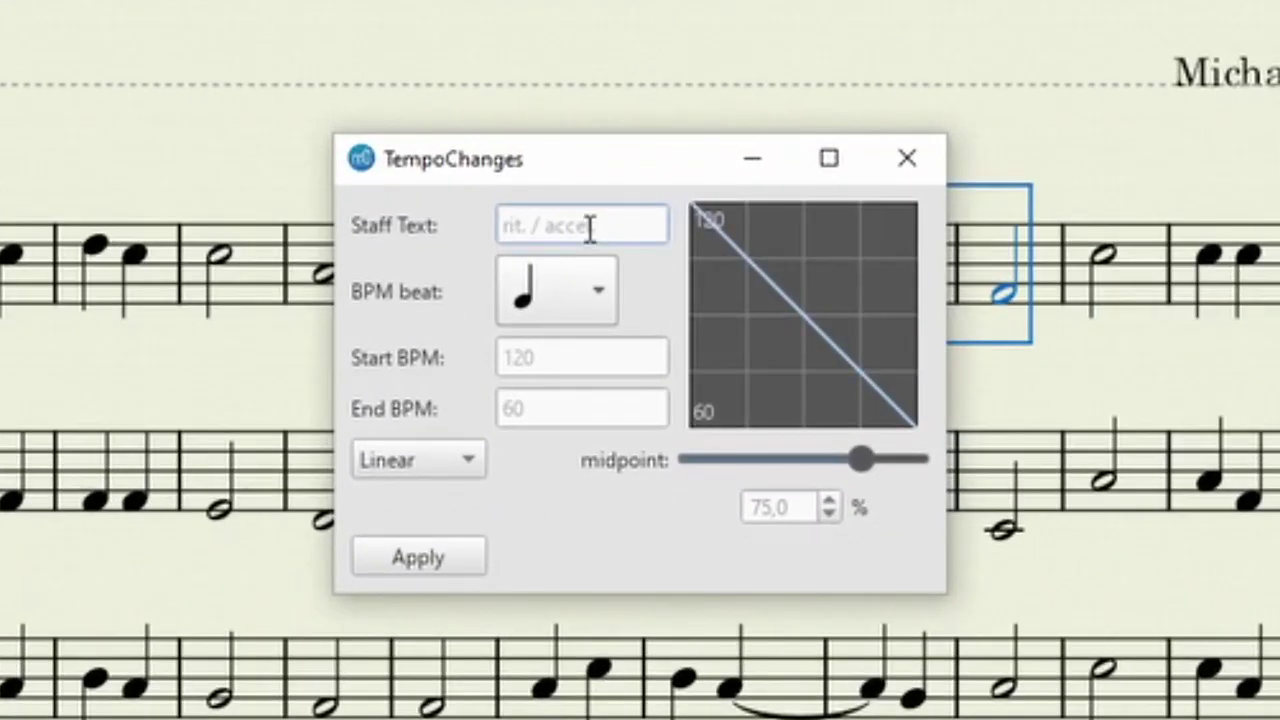
{"action": "type", "text": "rit"}
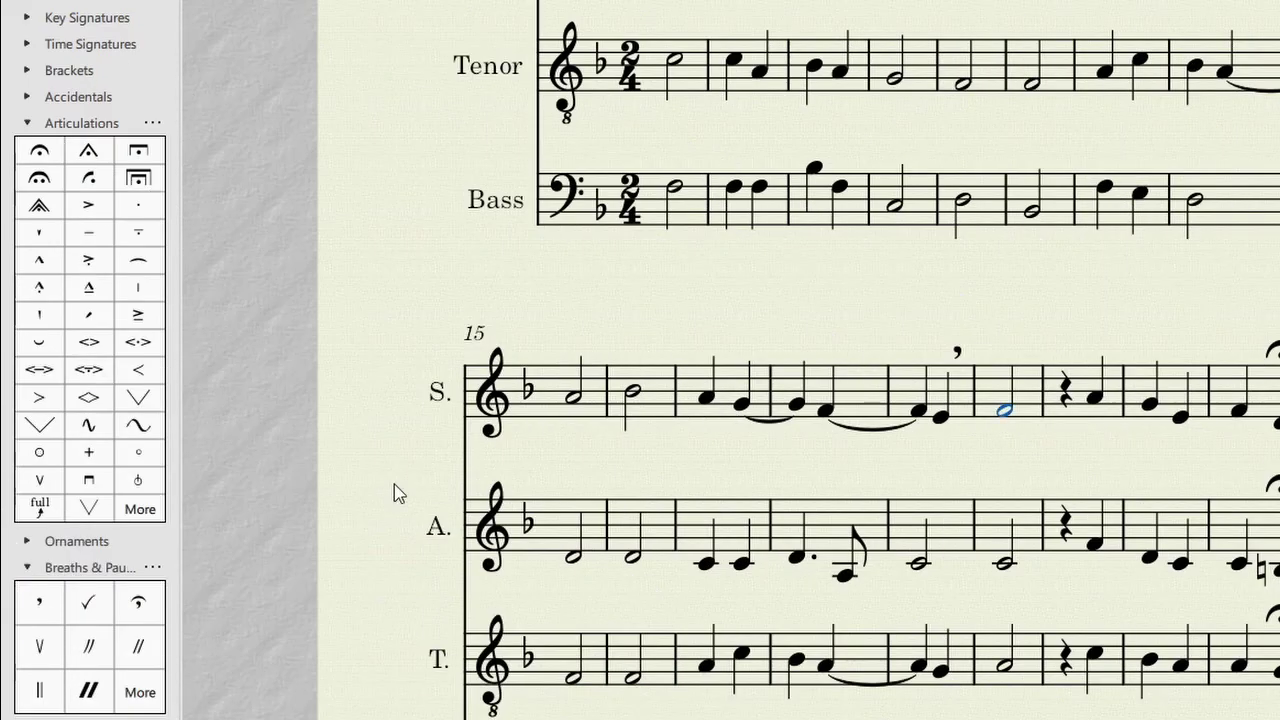
{"action": "left_click", "coordinate": [140, 658]}
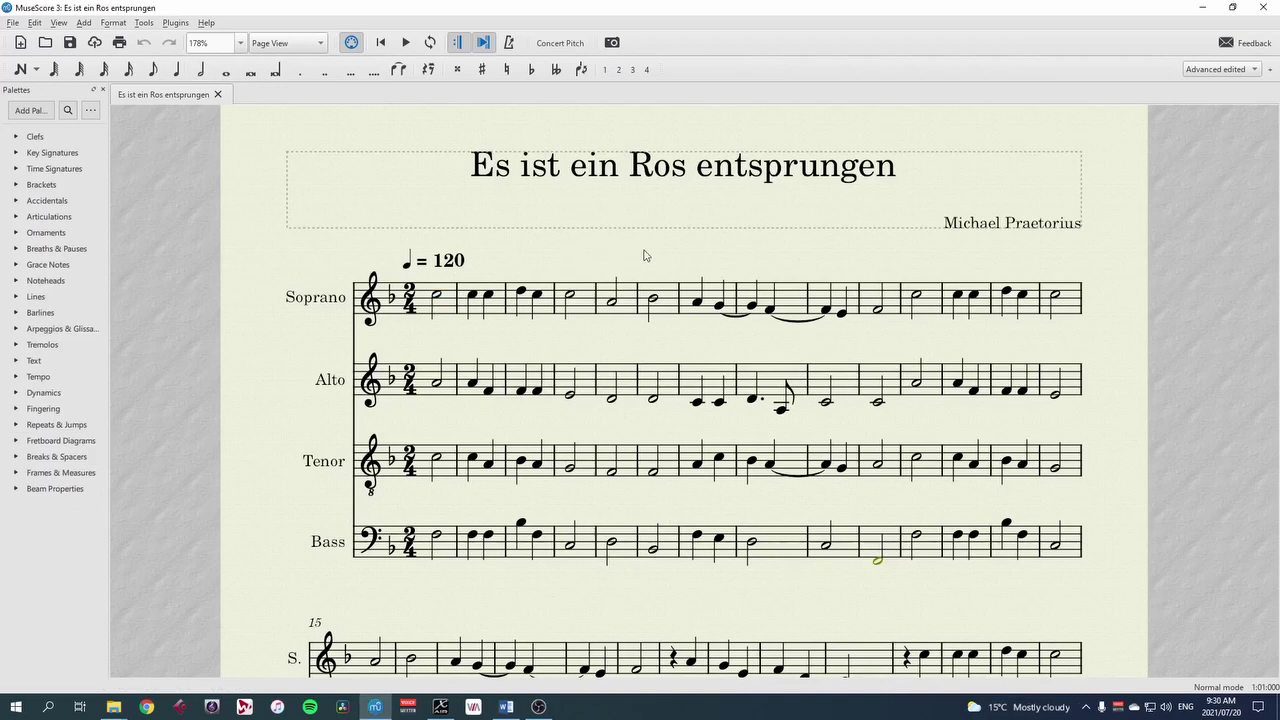
- Add a ♩ = 80 tempo mark at soprano measure 6 and change it to ♩ = 150
{"action": "left_click", "coordinate": [654, 300]}
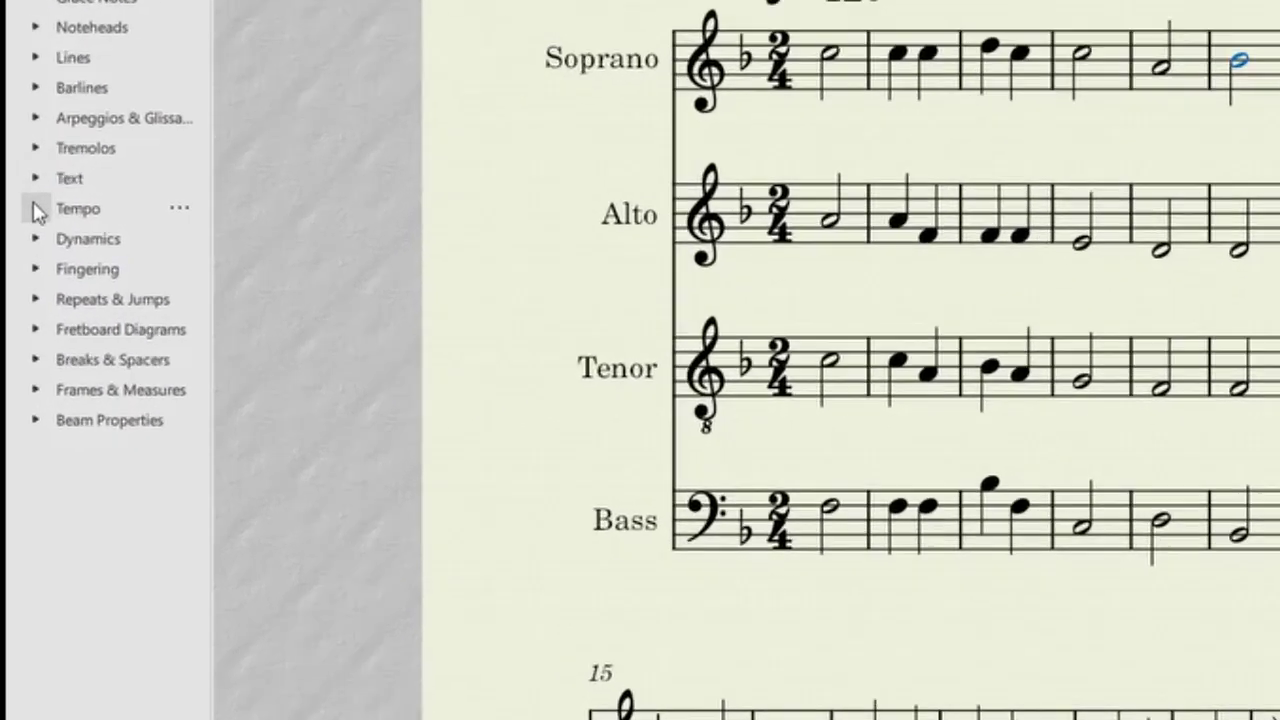
{"action": "left_click", "coordinate": [37, 210]}
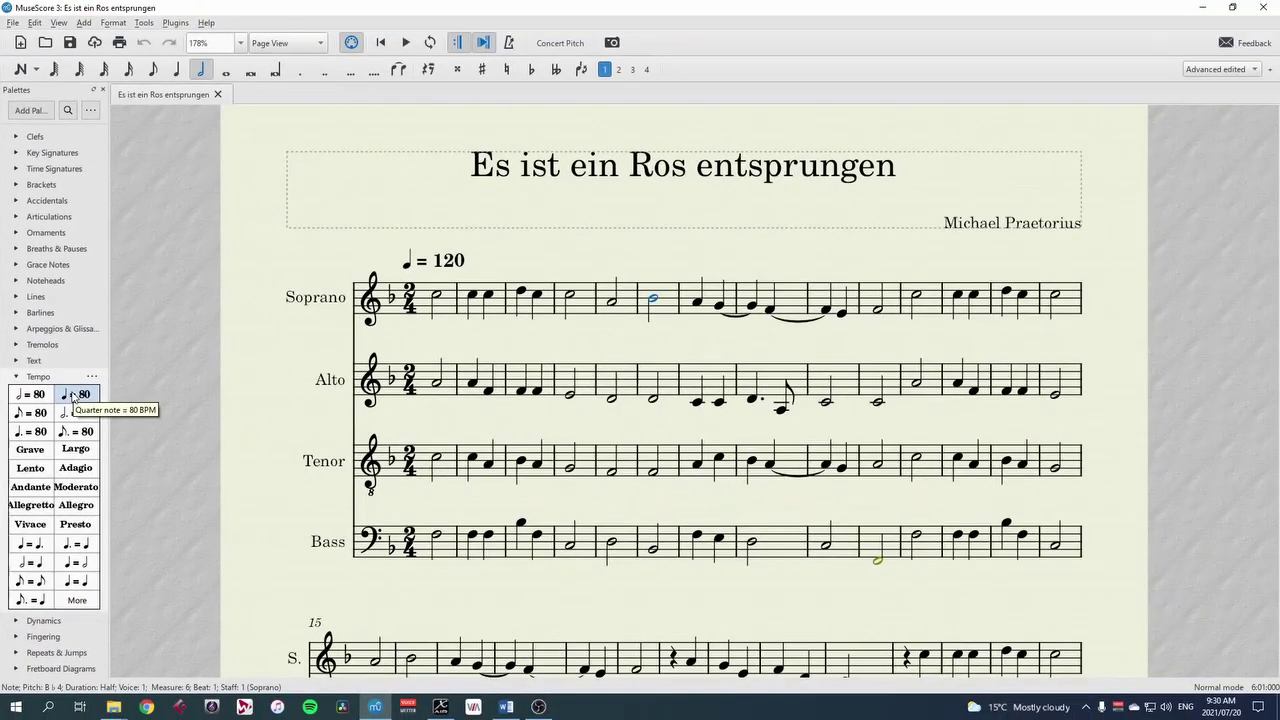
{"action": "left_click", "coordinate": [72, 396]}
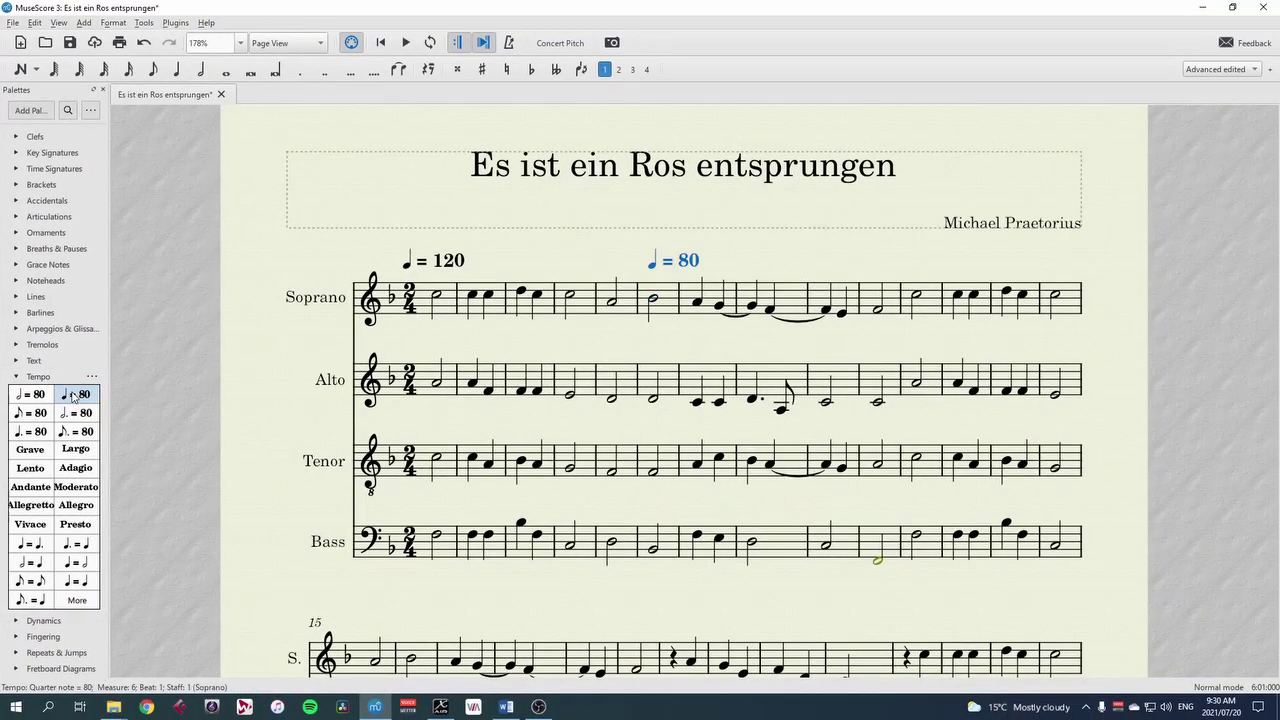
{"action": "double_click", "coordinate": [693, 262]}
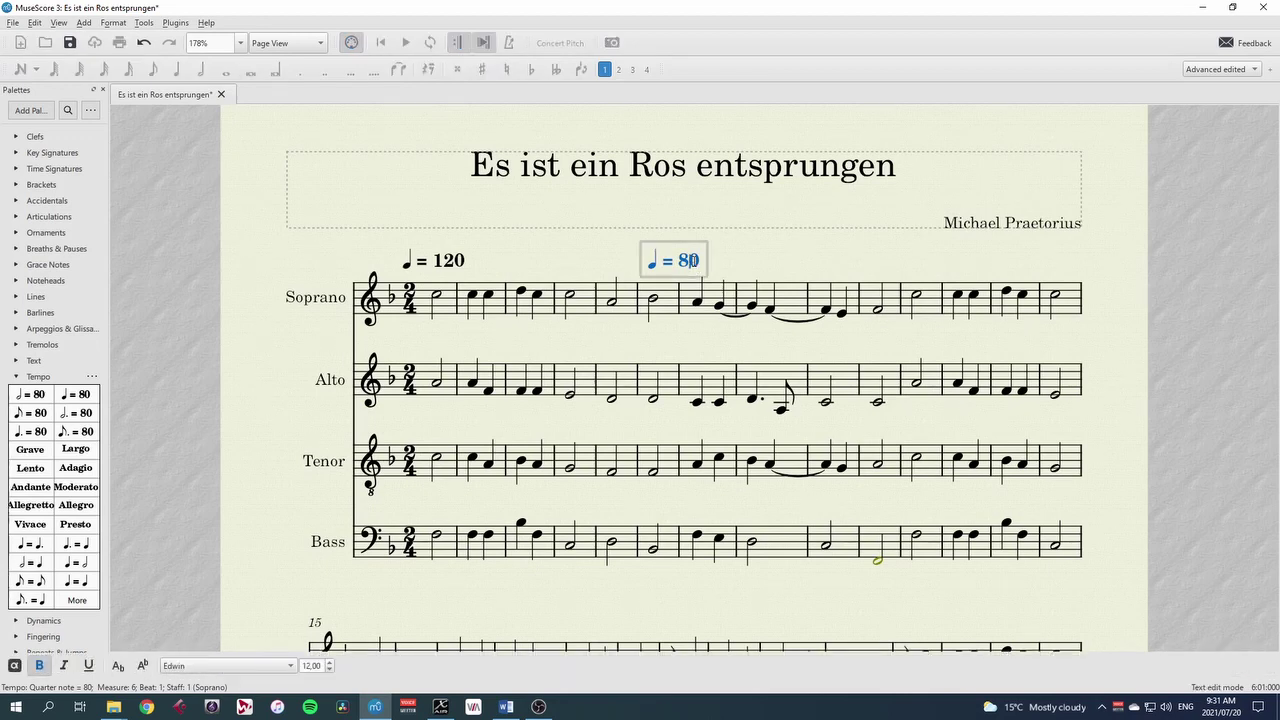
{"action": "key", "text": "BackSpace"}
{"action": "key", "text": "BackSpace"}
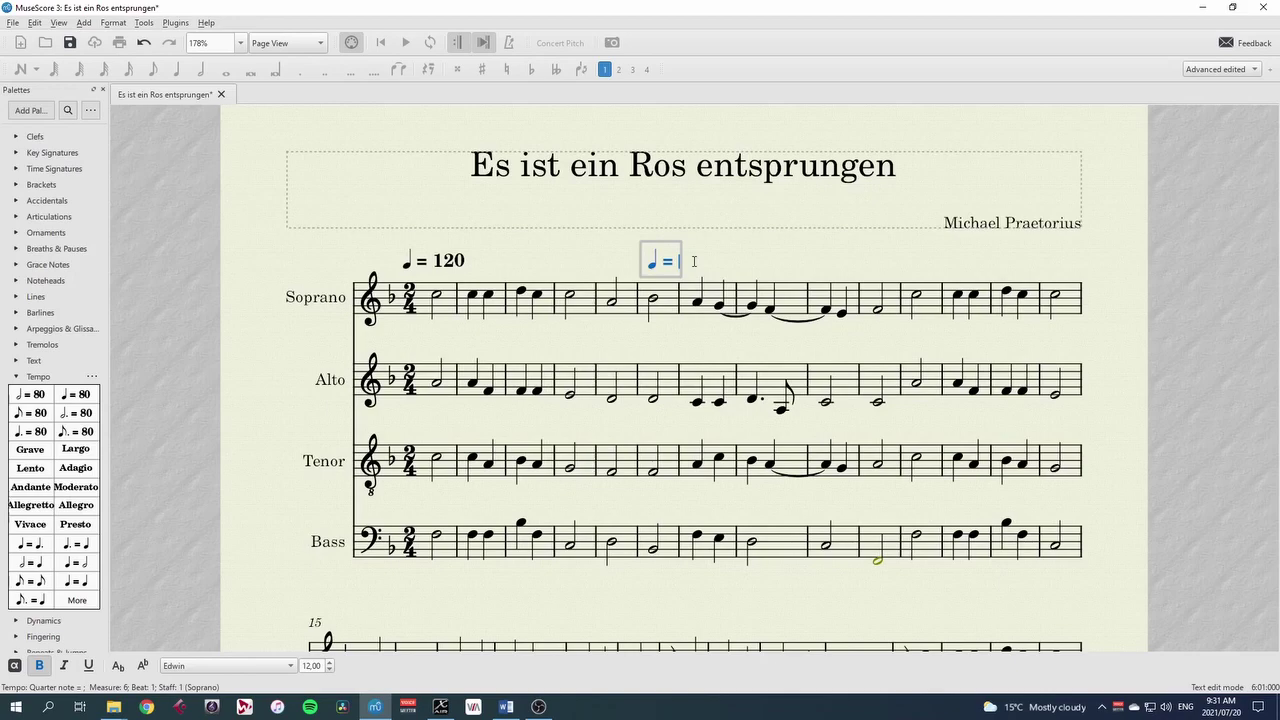
{"action": "type", "text": "150"}
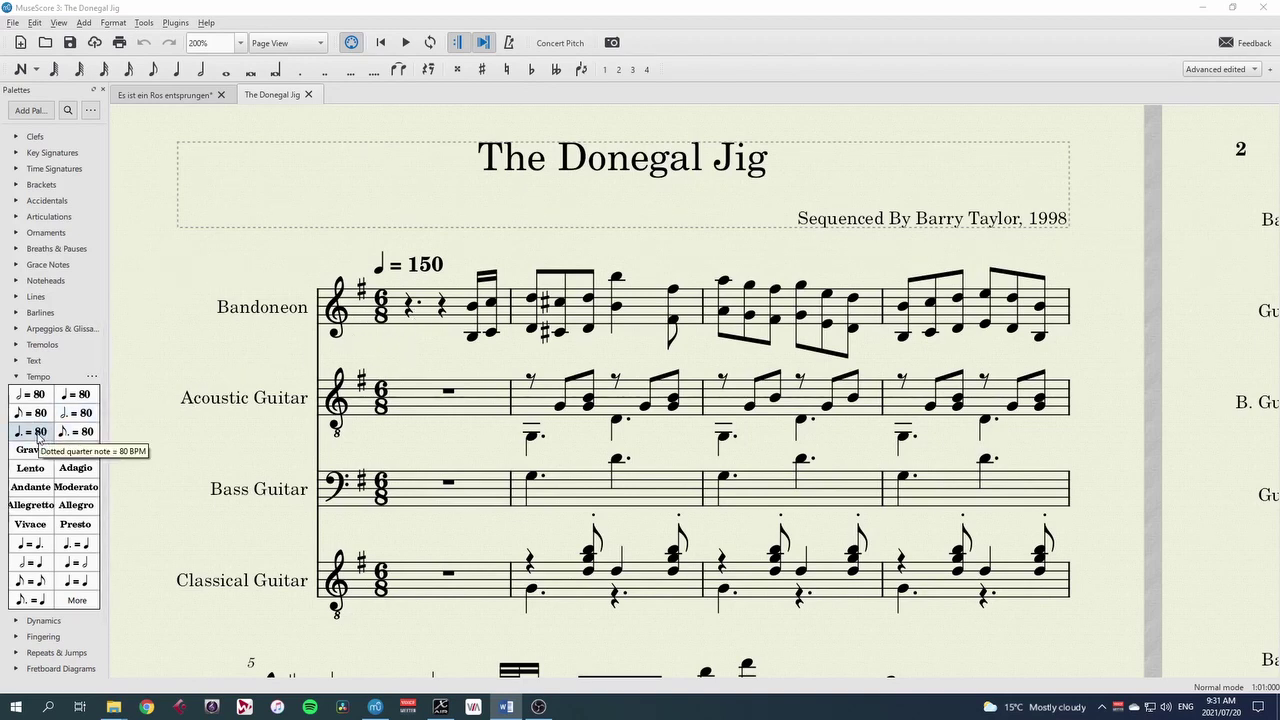
- Mark Bandoneon measure 4 with ♩. = 80 and measure 5 with Adagio
{"action": "left_click", "coordinate": [903, 308]}
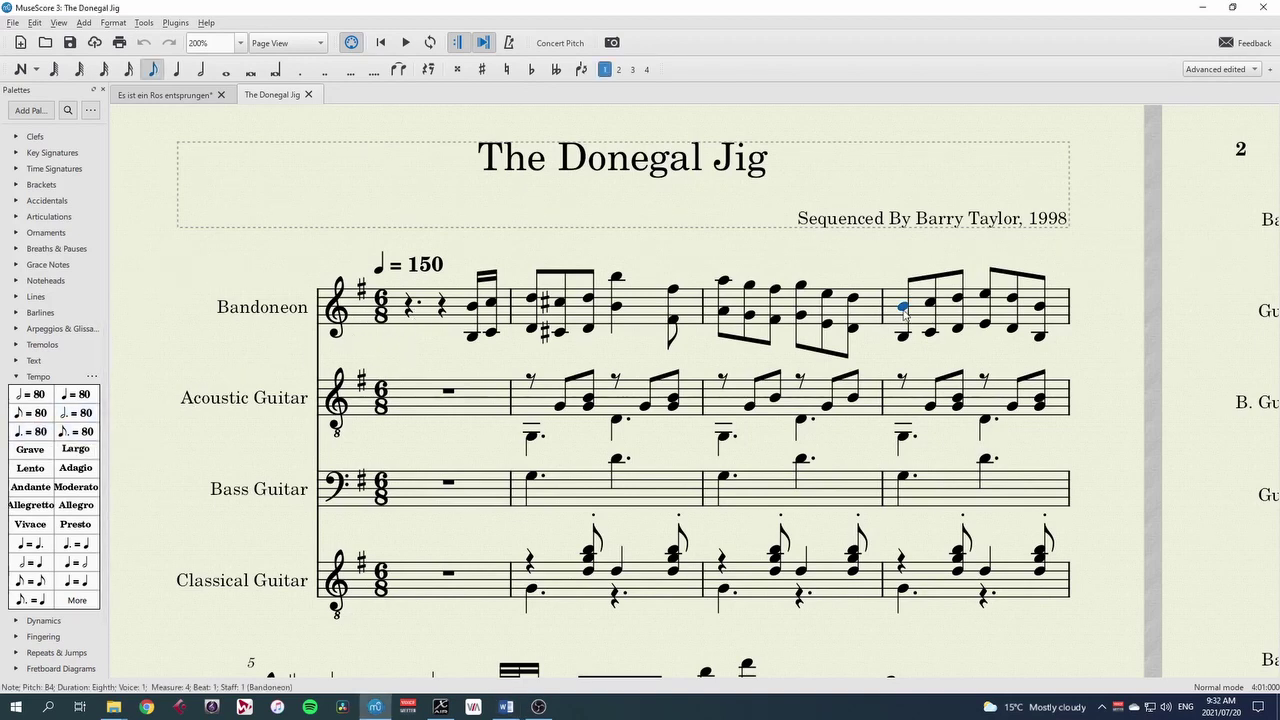
{"action": "left_click", "coordinate": [34, 431]}
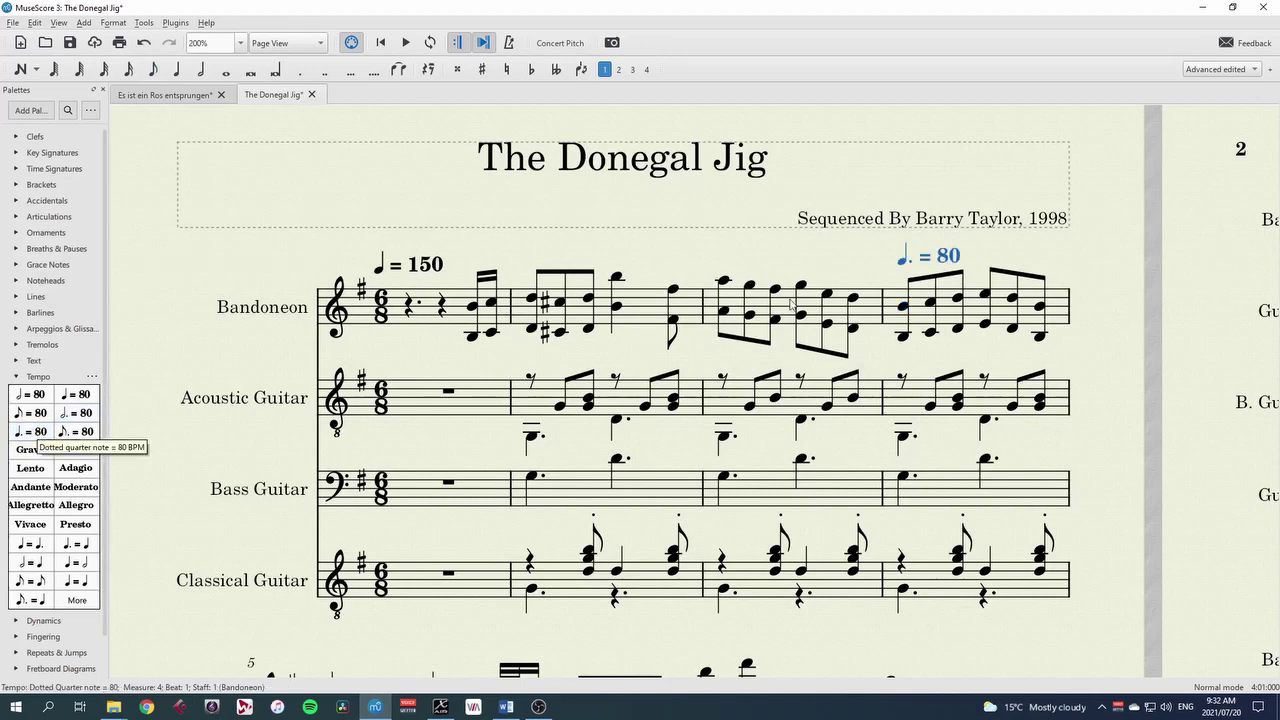
{"action": "scroll", "coordinate": [306, 276], "scroll_direction": "down", "scroll_amount": 5}
{"action": "left_click", "coordinate": [306, 273]}
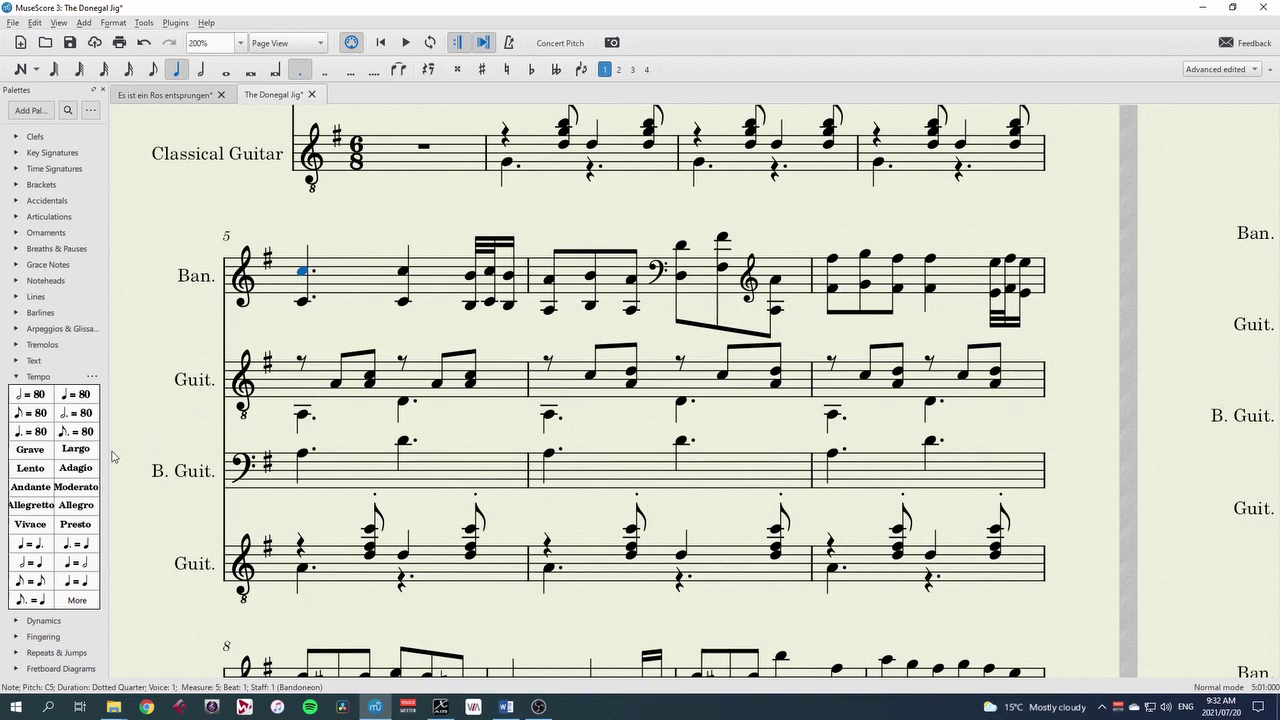
{"action": "left_click", "coordinate": [80, 468]}
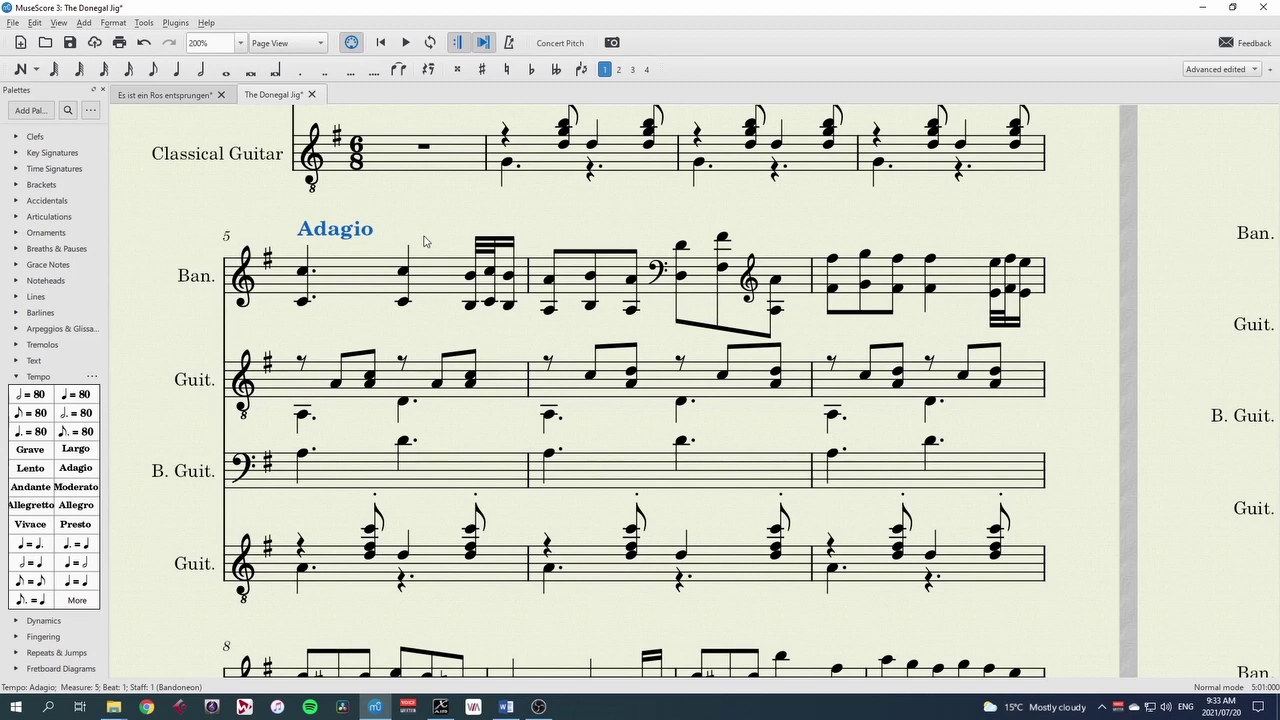
- Set the Adagio marking's playback tempo from 71 to 68 BPM in the Inspector
{"action": "key", "text": "F8"}
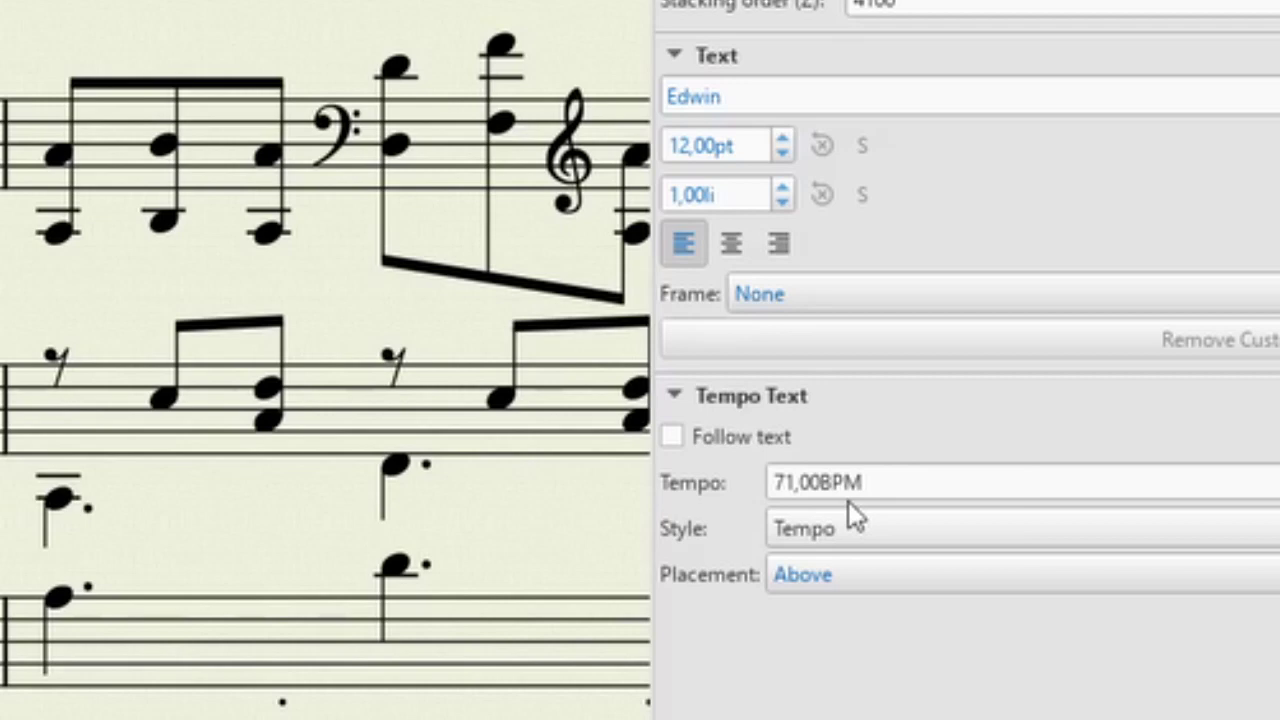
{"action": "left_click", "coordinate": [866, 481]}
{"action": "left_click_drag", "start_coordinate": [791, 483], "coordinate": [731, 482]}
{"action": "type", "text": "6"}
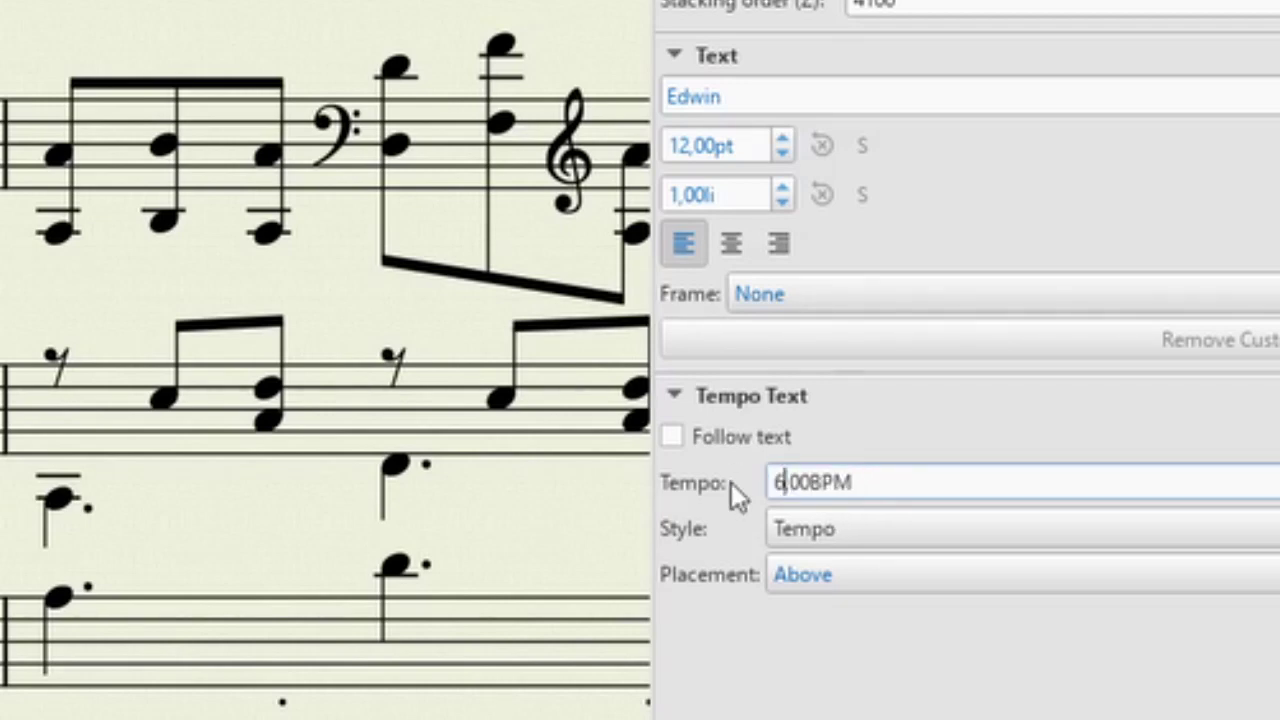
{"action": "type", "text": "8"}
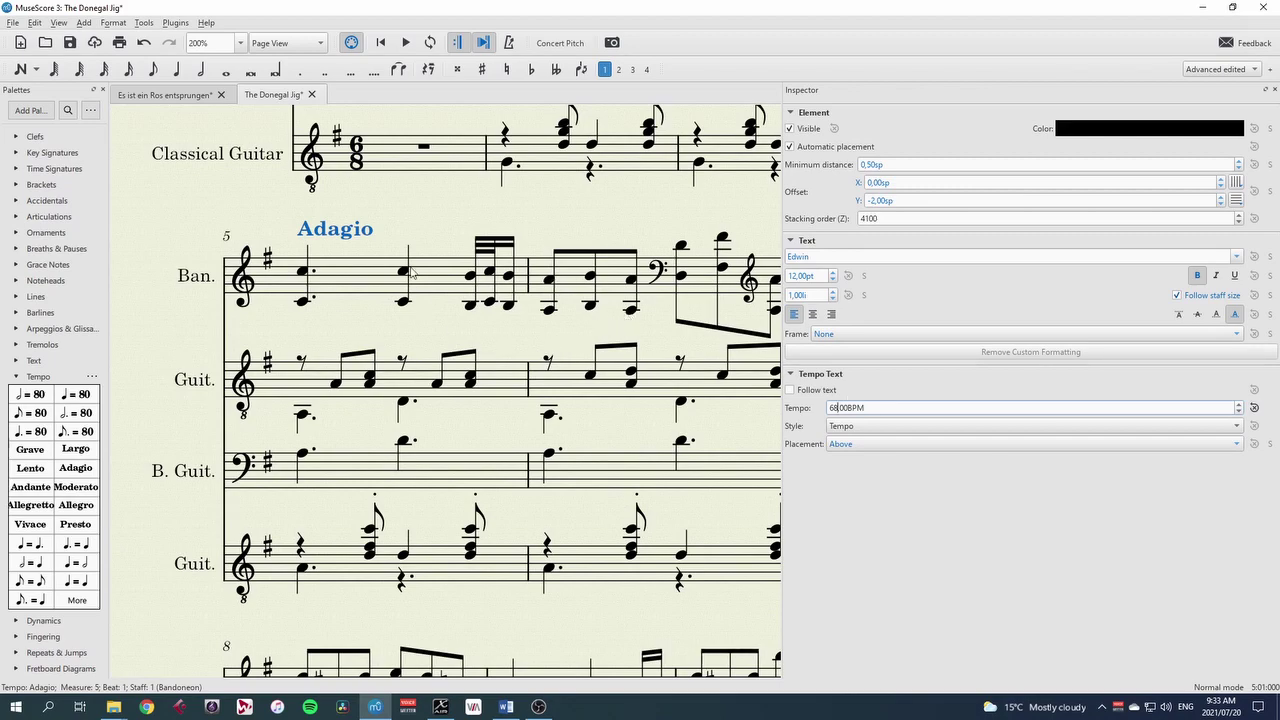
- Change the ♩. = 80 tempo text to ♩. = 50
{"action": "scroll", "coordinate": [409, 262], "scroll_direction": "up", "scroll_amount": 5}
{"action": "key", "text": "ctrl+alt+t"}
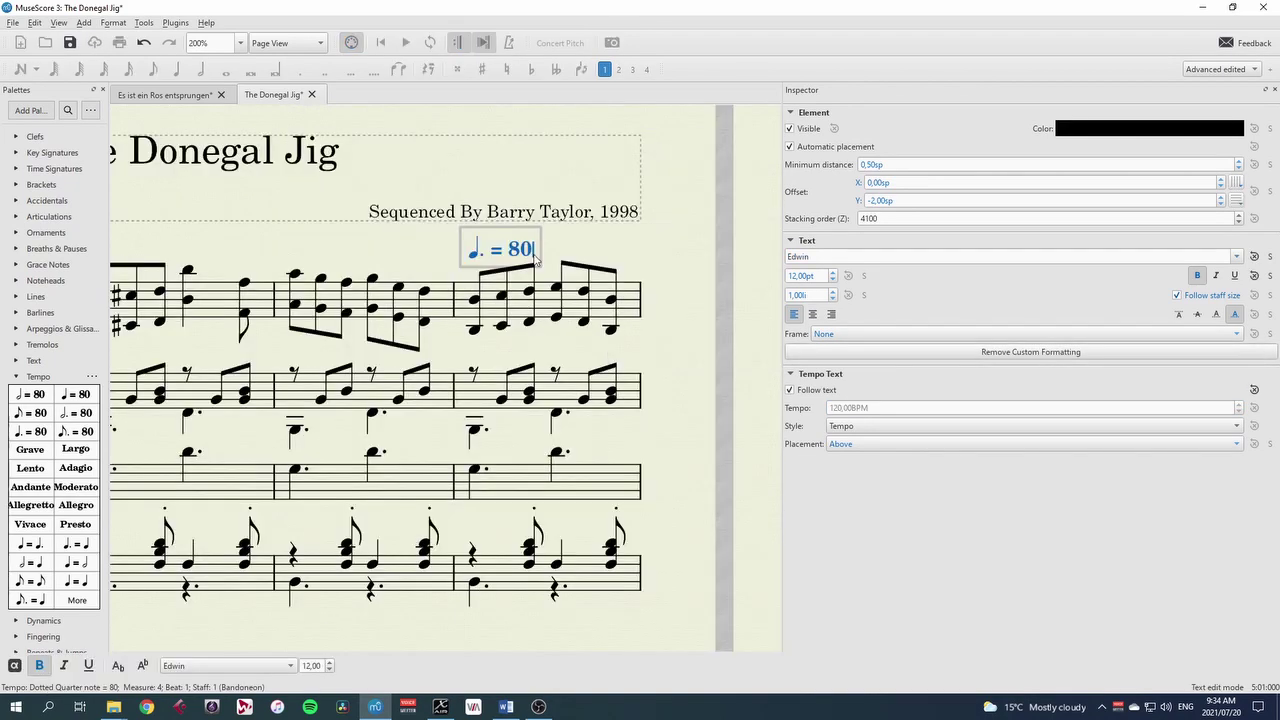
{"action": "key", "text": "BackSpace"}
{"action": "key", "text": "BackSpace"}
{"action": "type", "text": "50"}
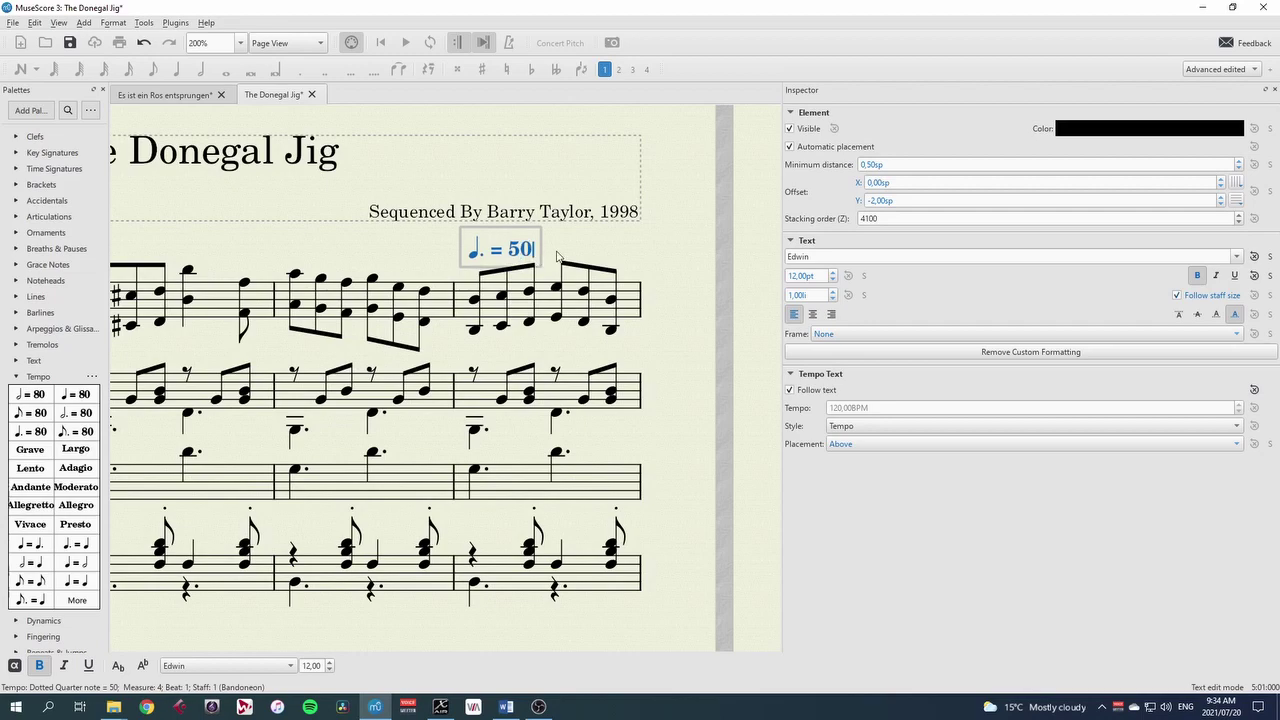
{"action": "key", "text": "Escape"}
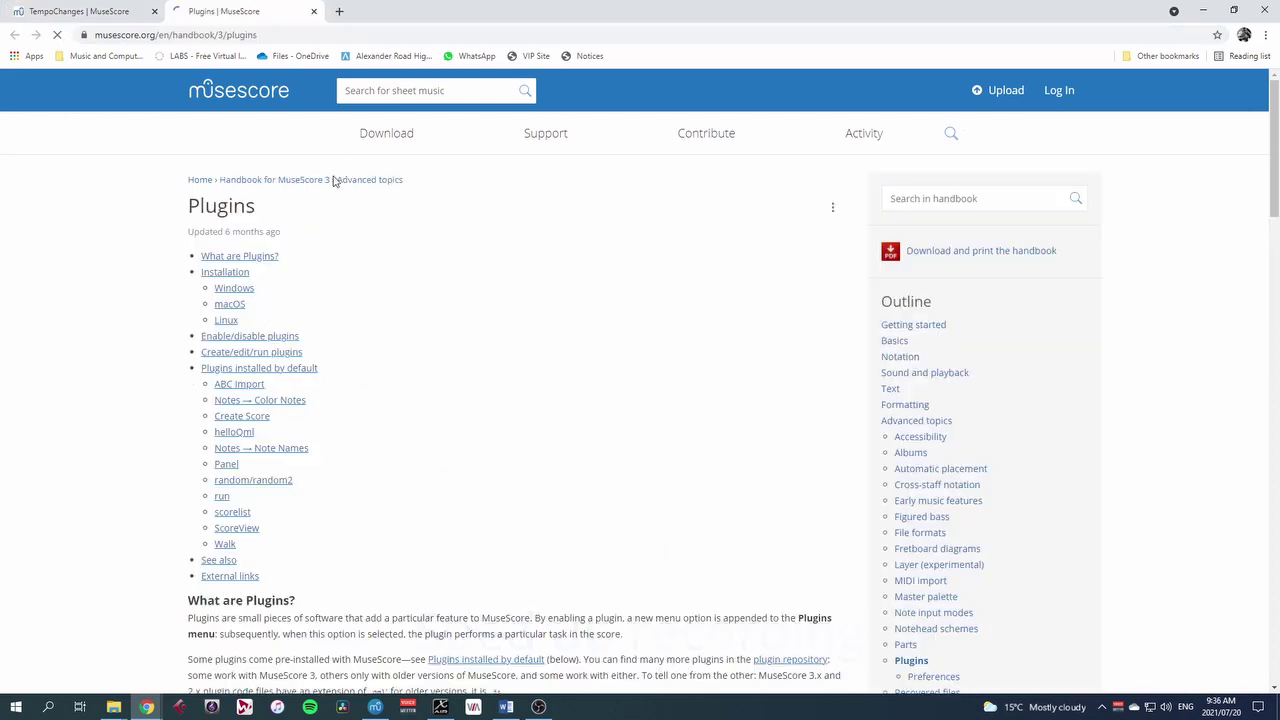
- Save the TempoChanges MuseScore 3 zip to D:\Software\MuseScore, then open the Plugin Manager
{"action": "scroll", "coordinate": [286, 234], "scroll_direction": "down", "scroll_amount": 5}
{"action": "key", "text": "ctrl+shift+Tab"}
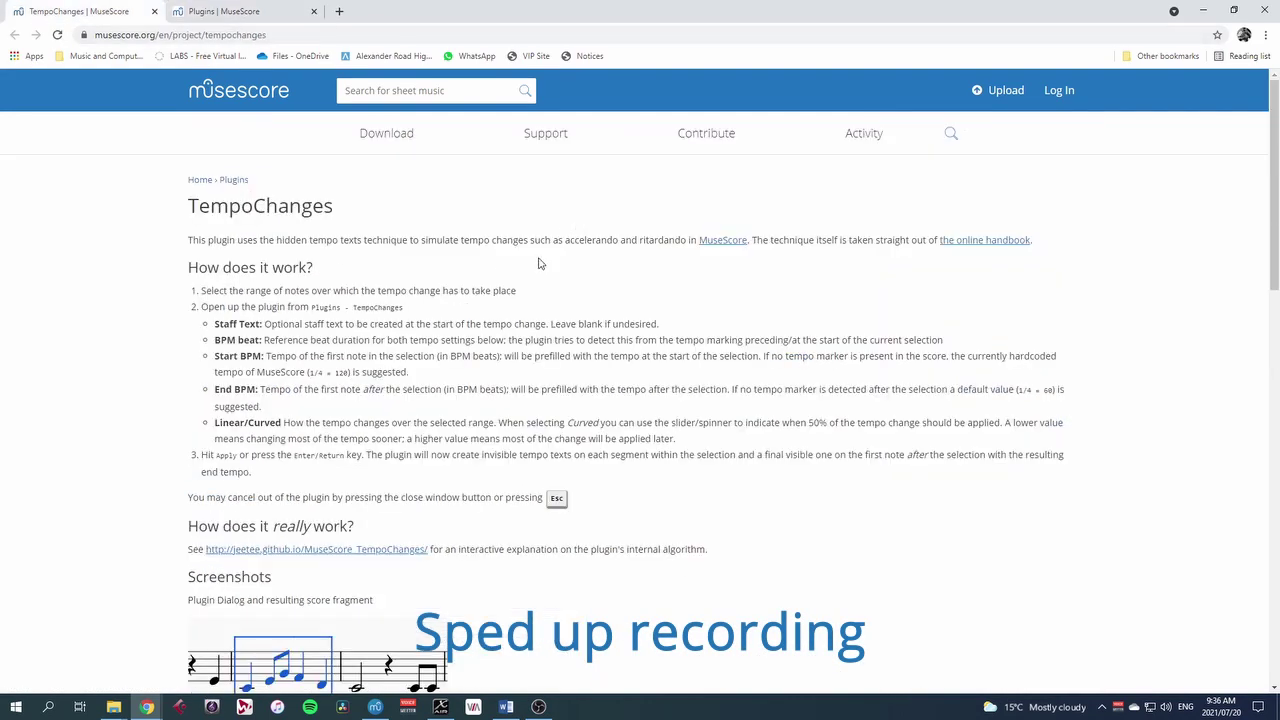
{"action": "scroll", "coordinate": [497, 275], "scroll_direction": "down", "scroll_amount": 2}
{"action": "scroll", "coordinate": [497, 275], "scroll_direction": "down", "scroll_amount": 10}
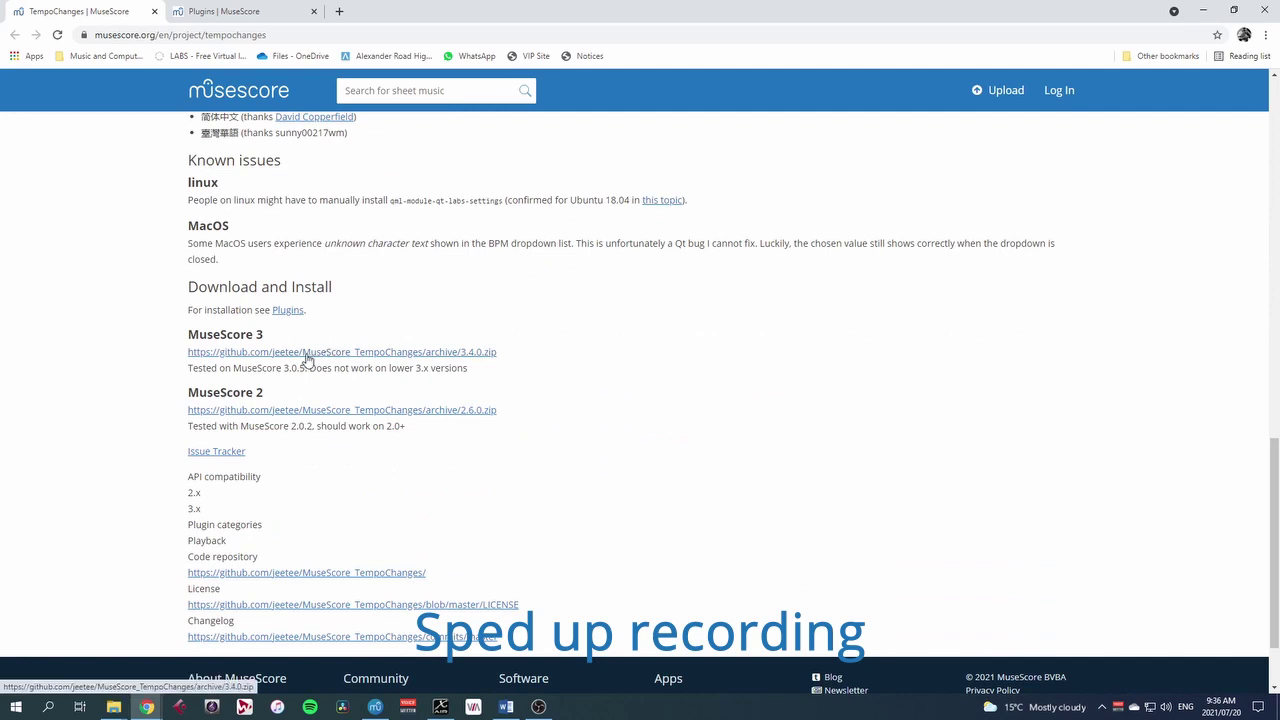
{"action": "left_click", "coordinate": [312, 356]}
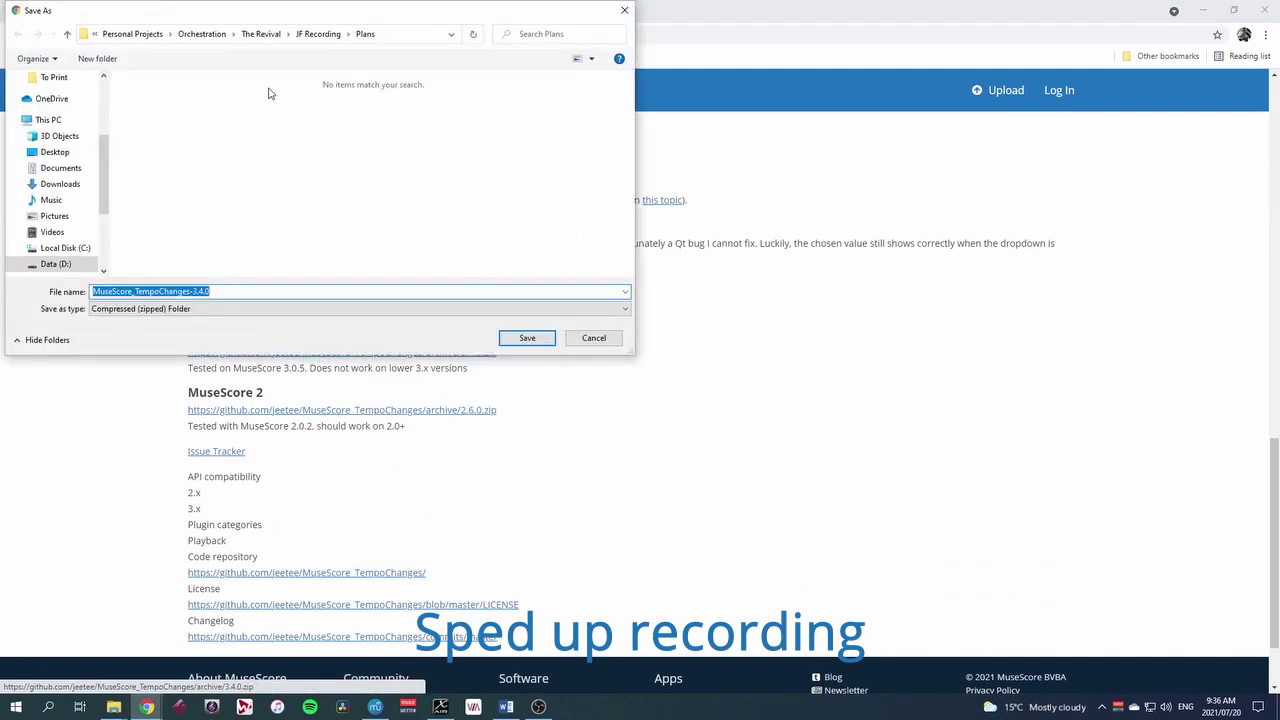
{"action": "left_click", "coordinate": [55, 266]}
{"action": "double_click", "coordinate": [171, 206]}
{"action": "scroll", "coordinate": [185, 210], "scroll_direction": "down", "scroll_amount": 5}
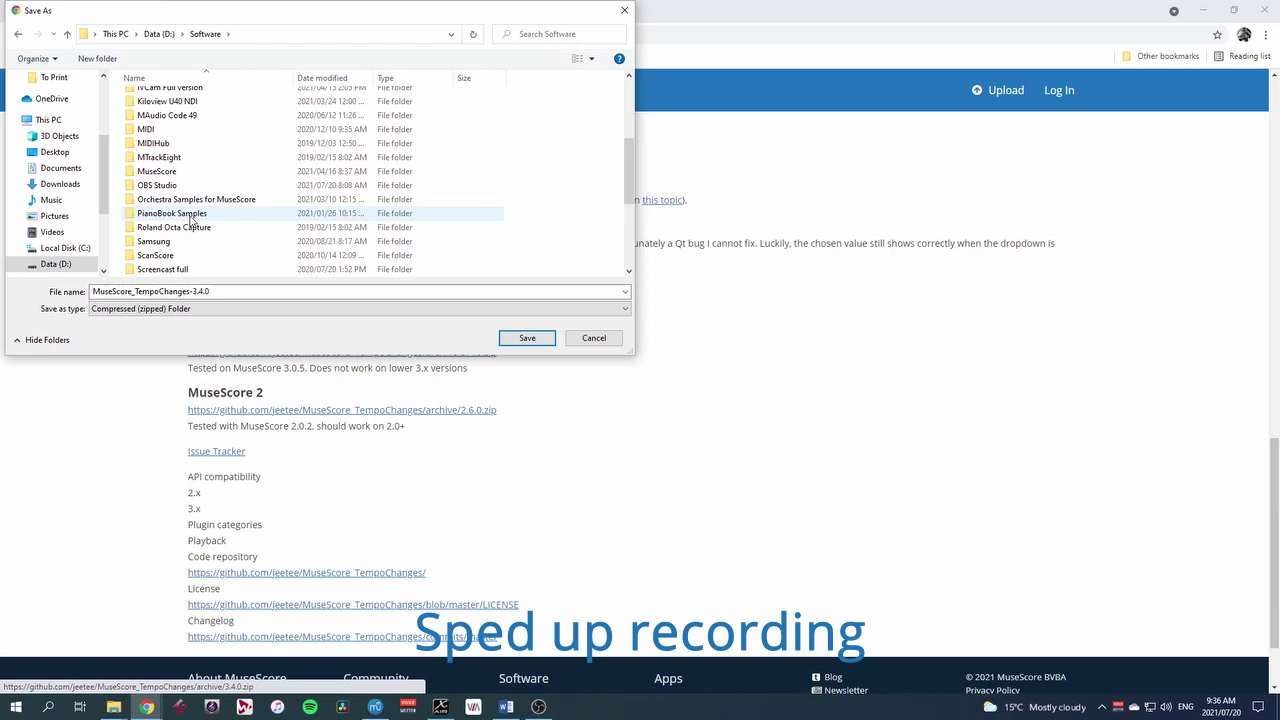
{"action": "double_click", "coordinate": [177, 163]}
{"action": "left_click", "coordinate": [526, 337]}
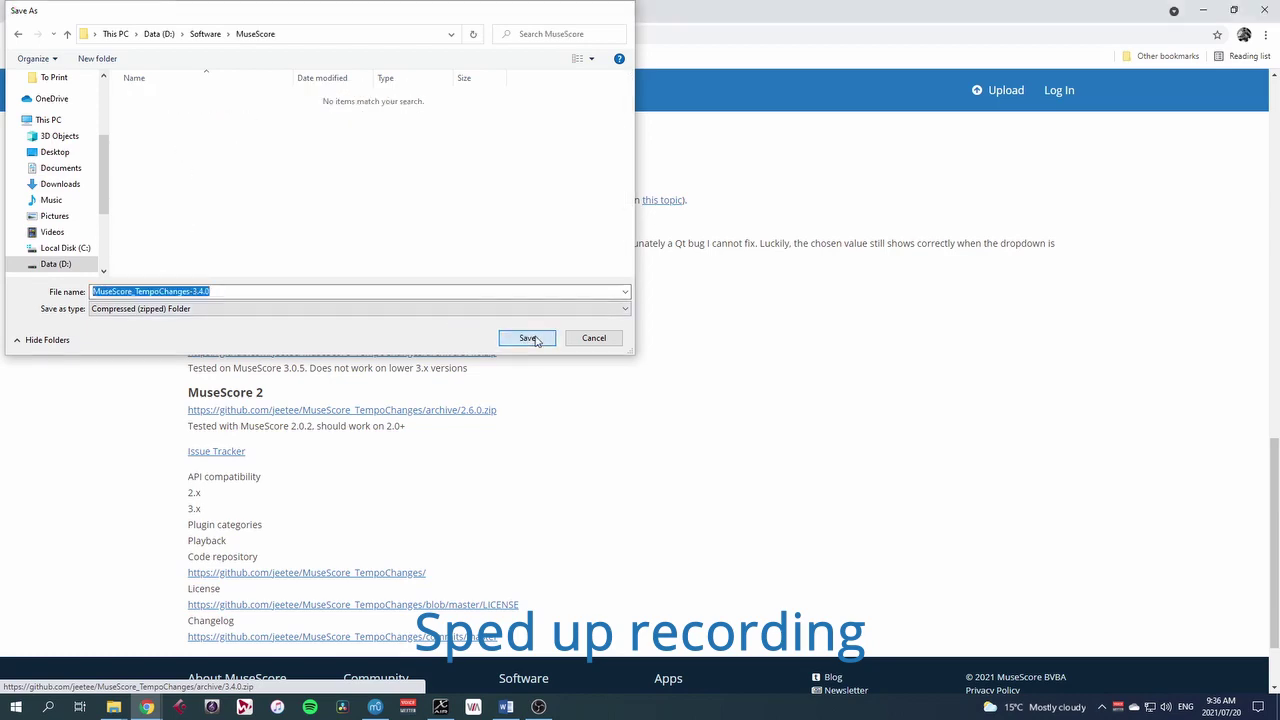
{"action": "left_click", "coordinate": [175, 22]}
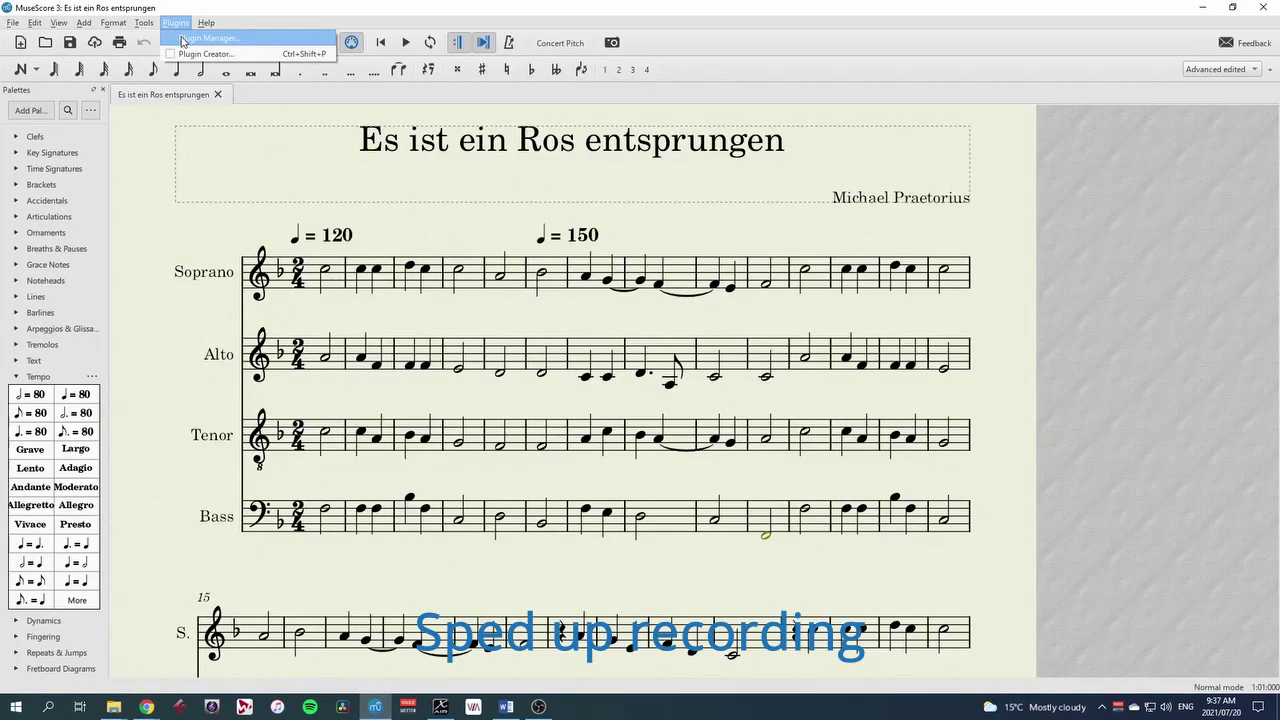
{"action": "left_click", "coordinate": [183, 40]}
- Enable the TempoChanges plugin in the Plugin Manager
{"action": "left_click", "coordinate": [461, 351]}
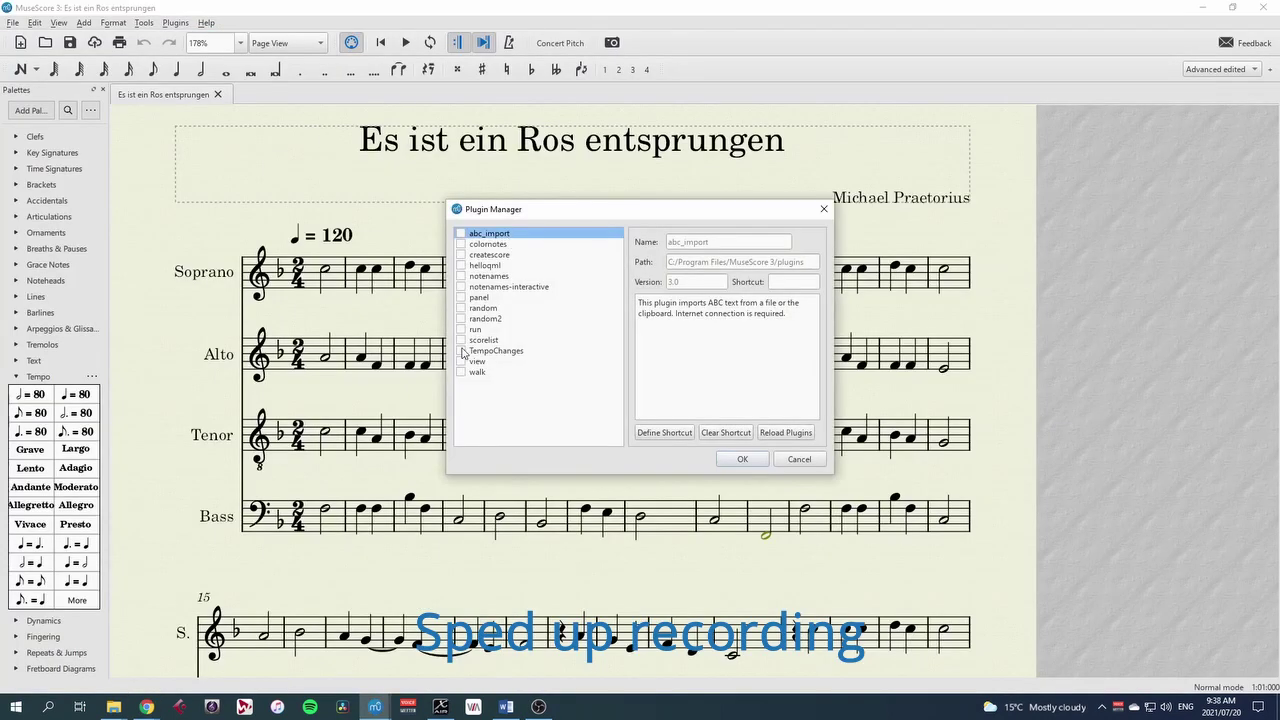
{"action": "left_click", "coordinate": [500, 351]}
{"action": "left_click", "coordinate": [742, 462]}
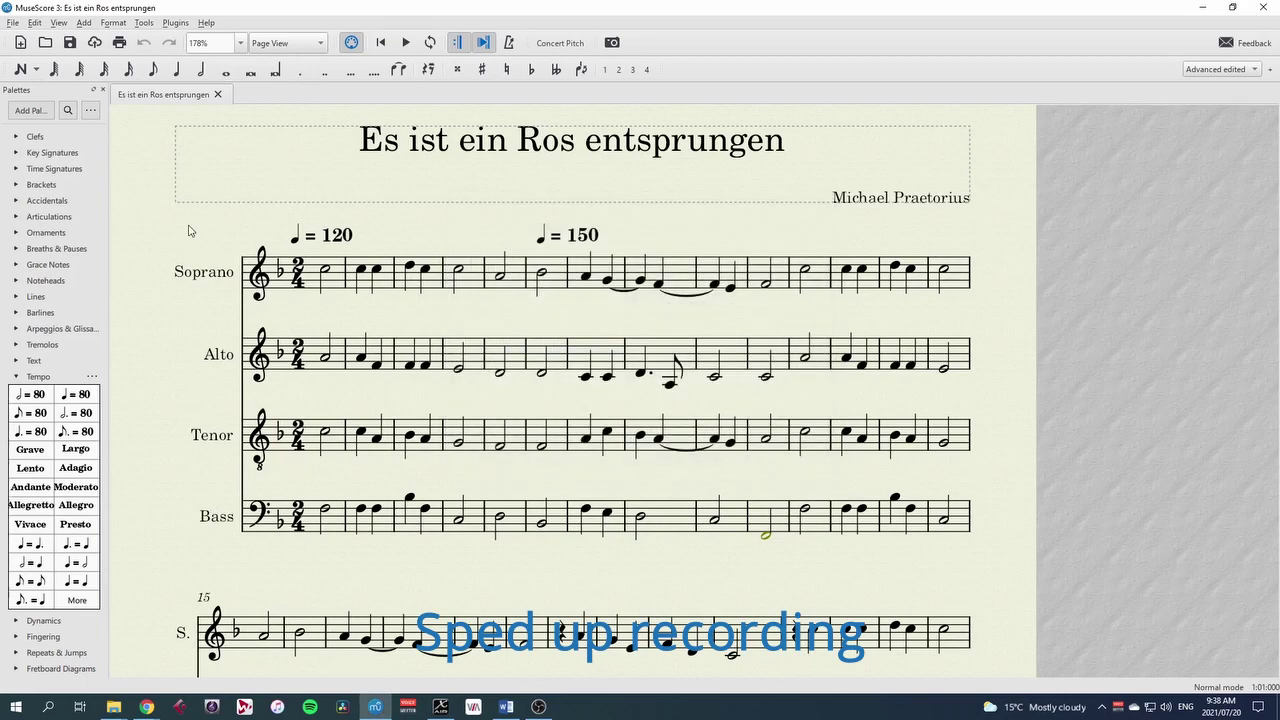
- Delete the ♩ = 150 tempo mark from the hymn
{"action": "left_click_drag", "start_coordinate": [191, 229], "coordinate": [201, 256]}
{"action": "left_click", "coordinate": [585, 260]}
{"action": "key", "text": "Delete"}
- Apply a curved 'rit.' with TempoChanges over soprano measures 7–10
{"action": "left_click", "coordinate": [783, 306], "text": "shift"}
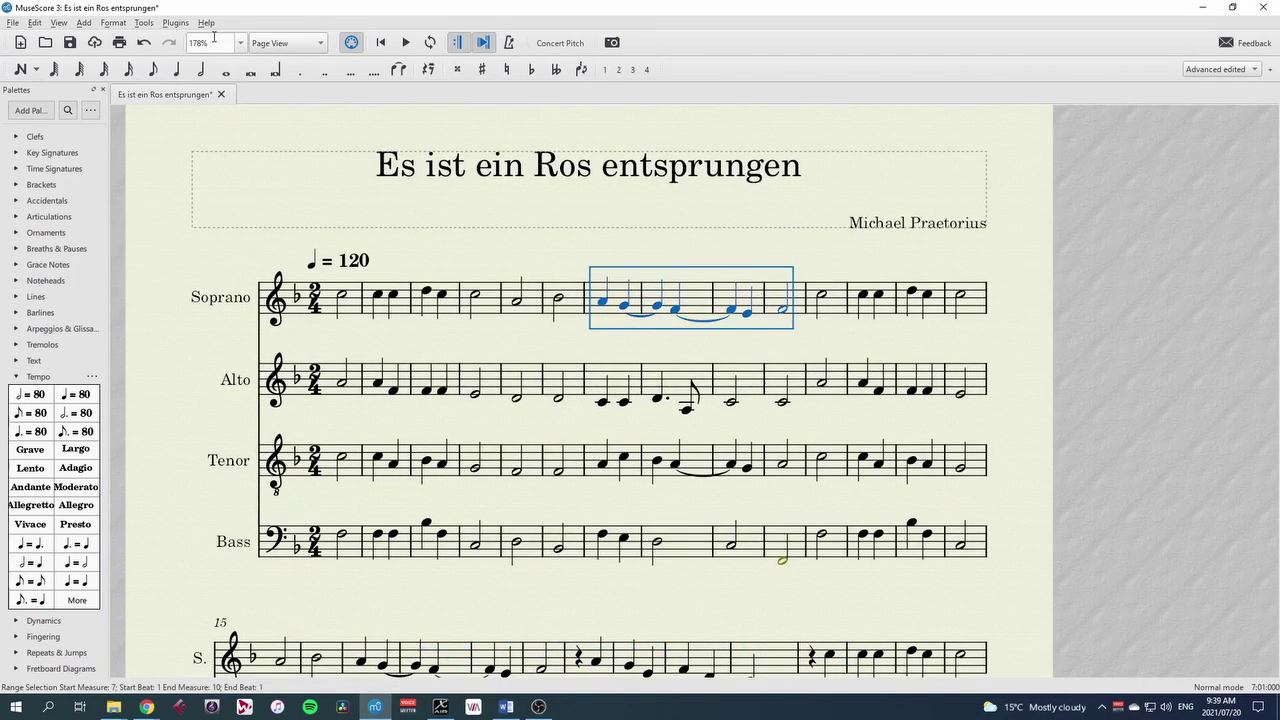
{"action": "left_click", "coordinate": [177, 22]}
{"action": "left_click", "coordinate": [205, 71]}
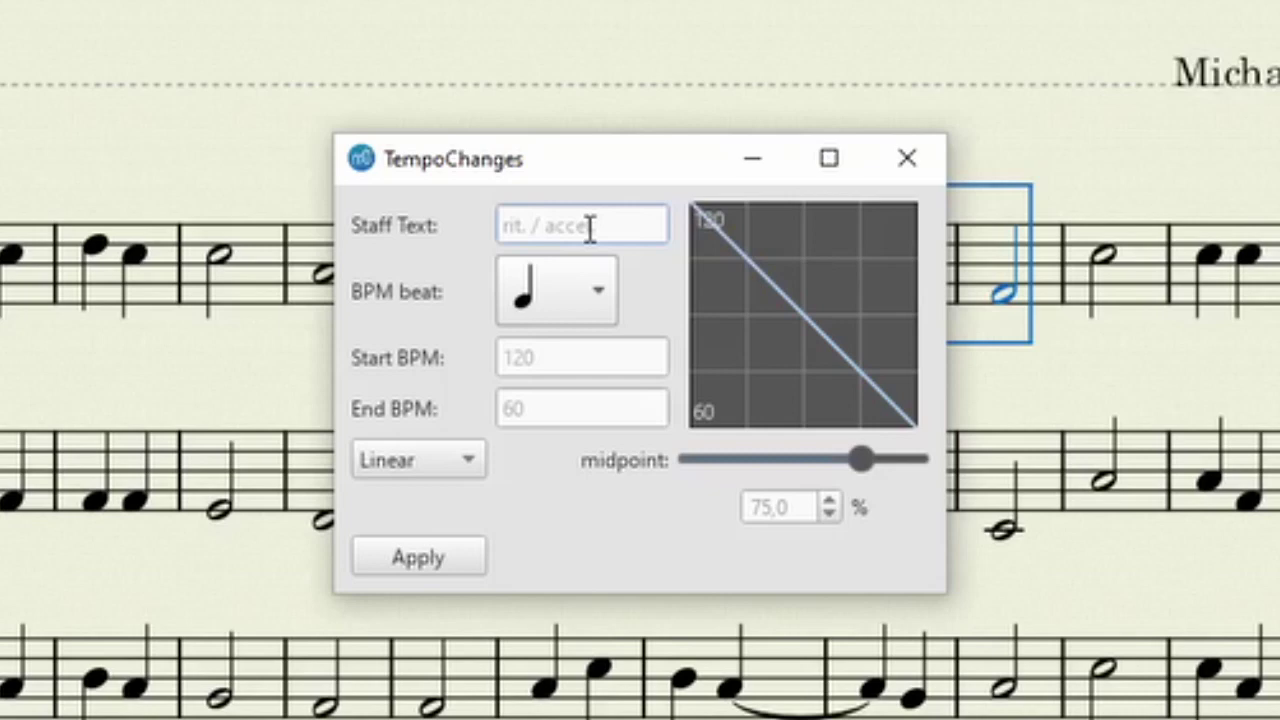
{"action": "type", "text": "rit."}
{"action": "left_click", "coordinate": [540, 407]}
{"action": "left_click", "coordinate": [451, 460]}
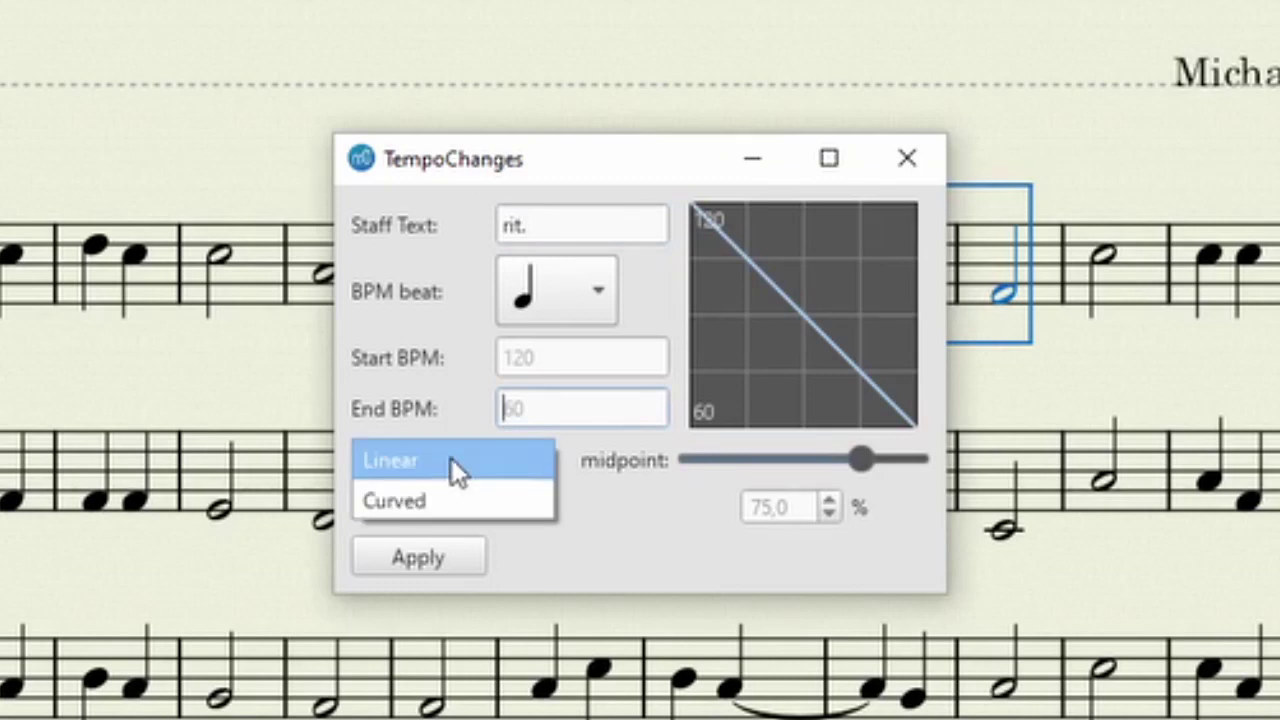
{"action": "left_click", "coordinate": [450, 496]}
{"action": "left_click_drag", "start_coordinate": [860, 466], "coordinate": [690, 466]}
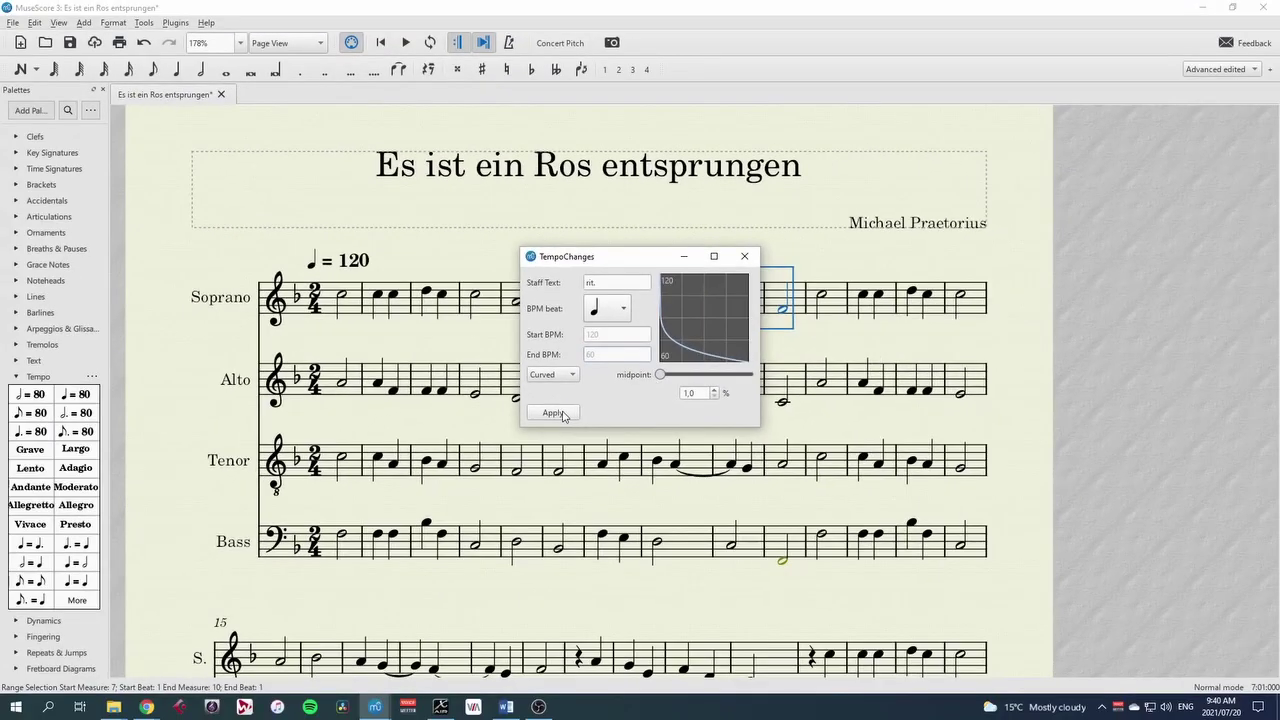
{"action": "left_click", "coordinate": [553, 413]}
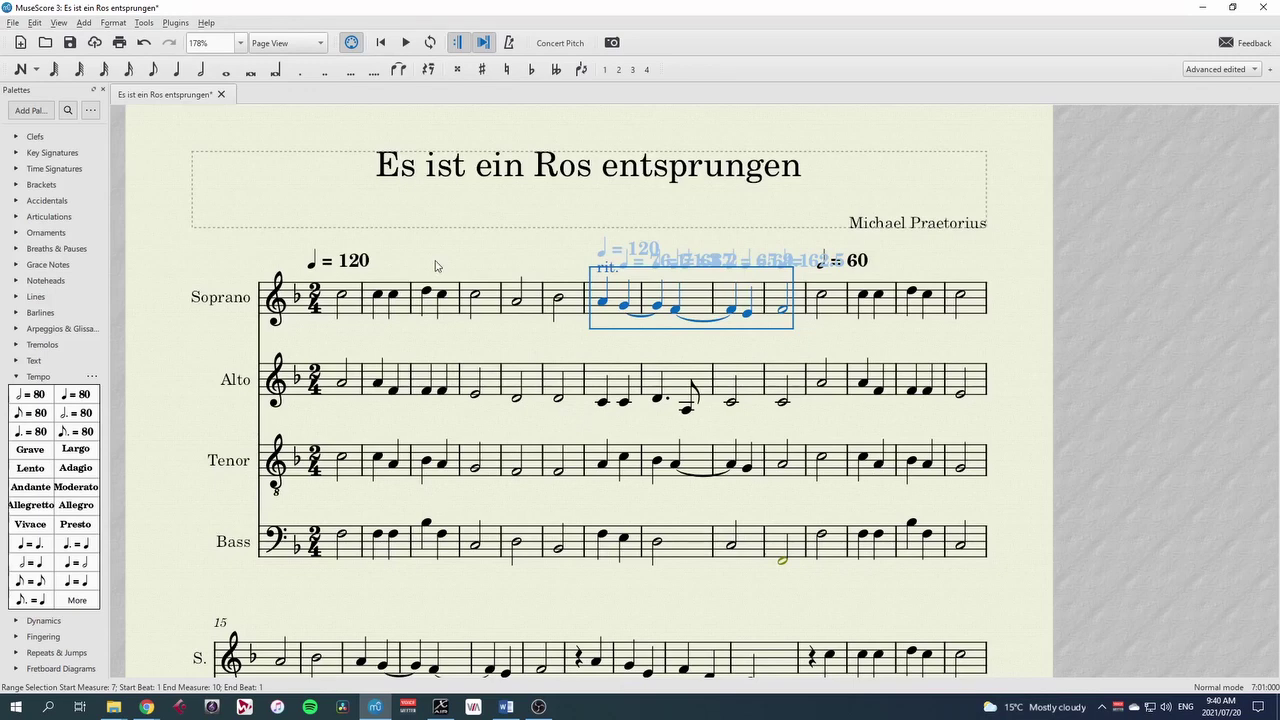
- Change the opening ♩ = 120 to ♩ = 150 and play the hymn from the start
{"action": "double_click", "coordinate": [359, 262]}
{"action": "key", "text": "ctrl+a"}
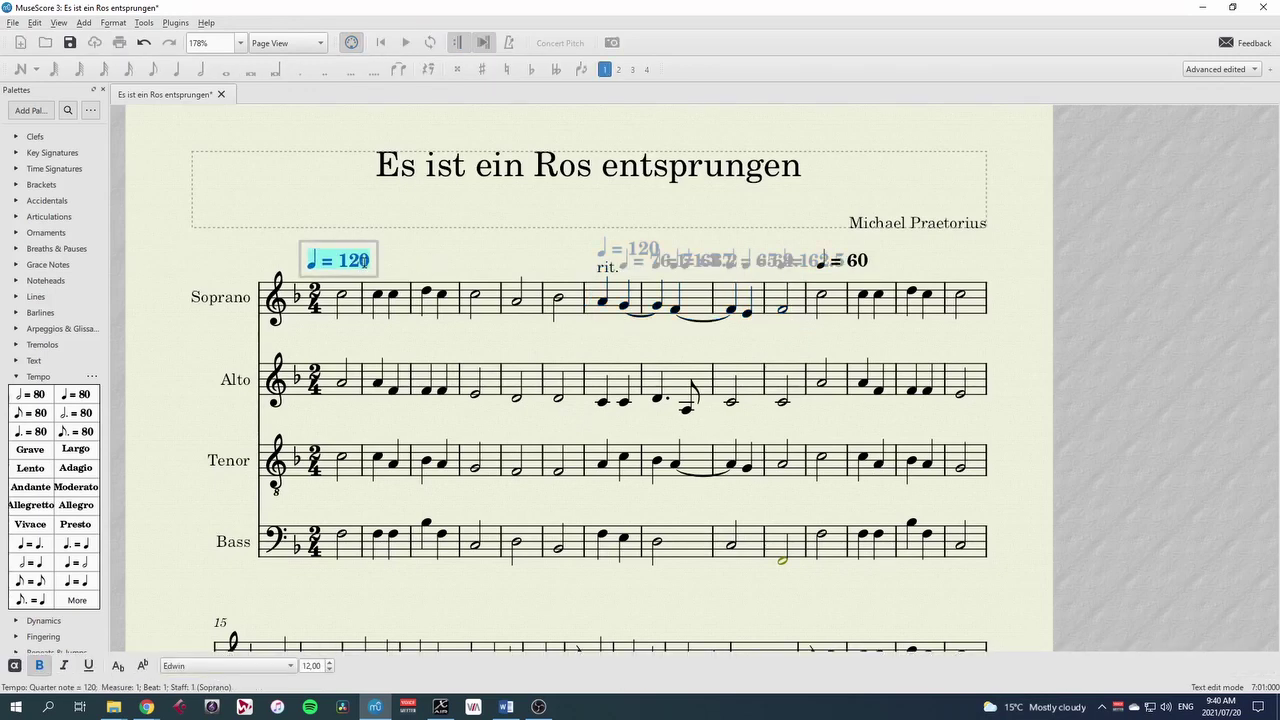
{"action": "left_click", "coordinate": [364, 260]}
{"action": "key", "text": "BackSpace"}
{"action": "key", "text": "BackSpace"}
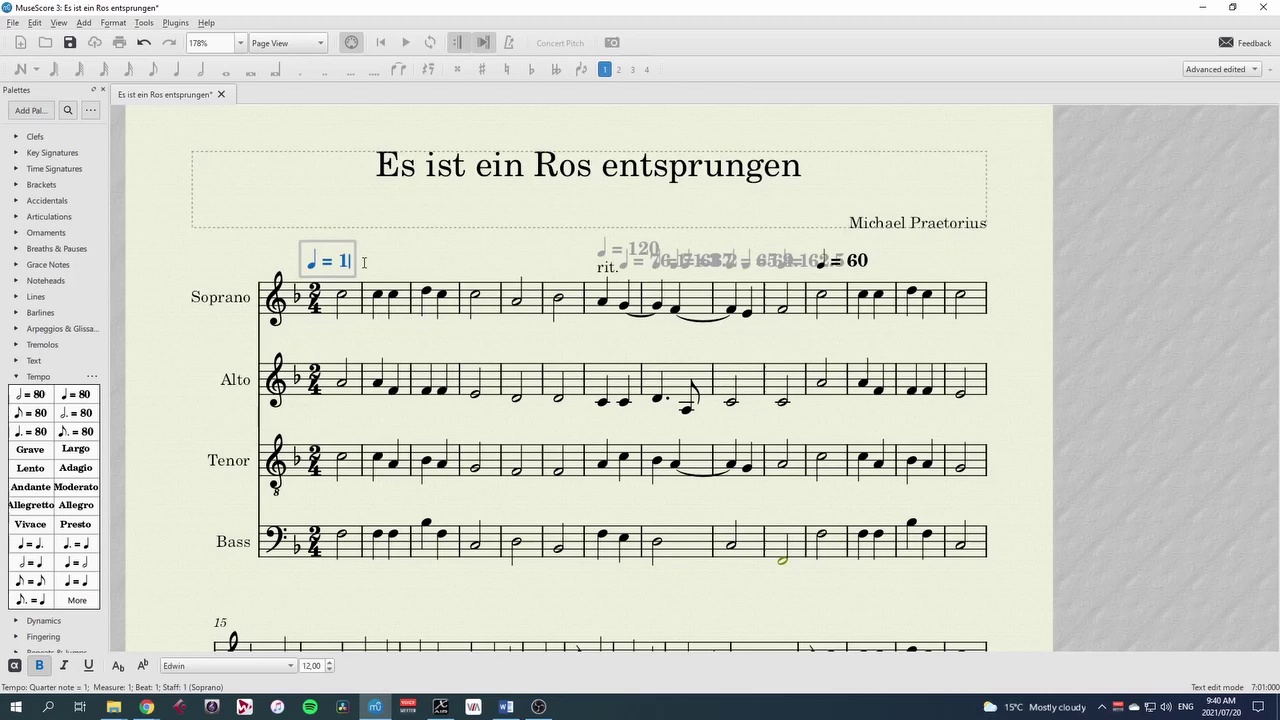
{"action": "type", "text": "50"}
{"action": "left_click", "coordinate": [420, 265]}
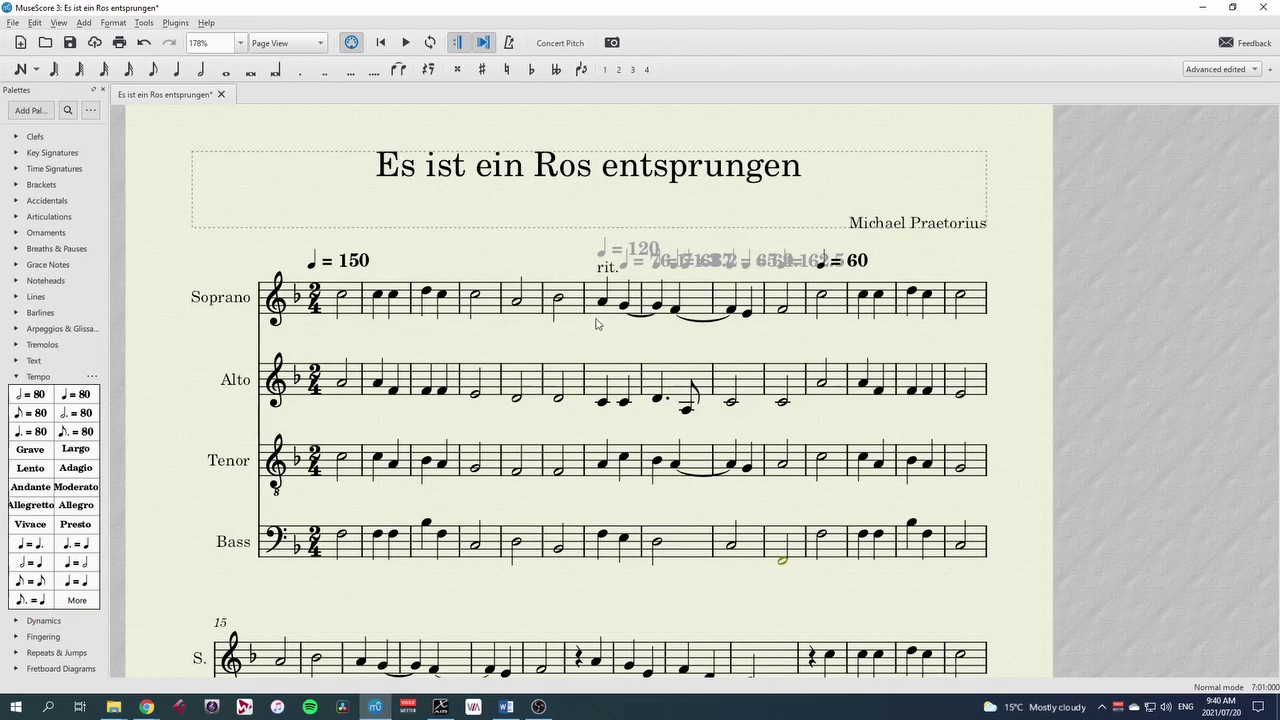
{"action": "left_click", "coordinate": [340, 296]}
{"action": "key", "text": "space"}
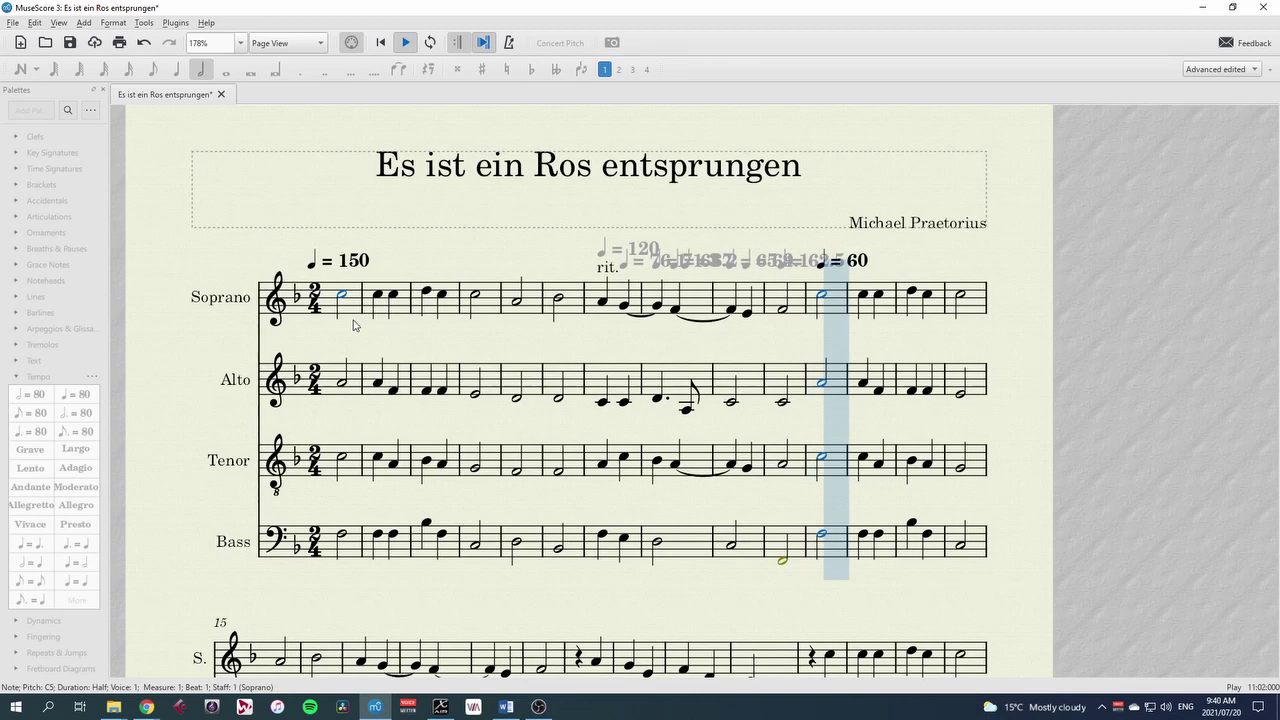
- Stop playback and delete the ♩ = 60 tempo mark
{"action": "key", "text": "space"}
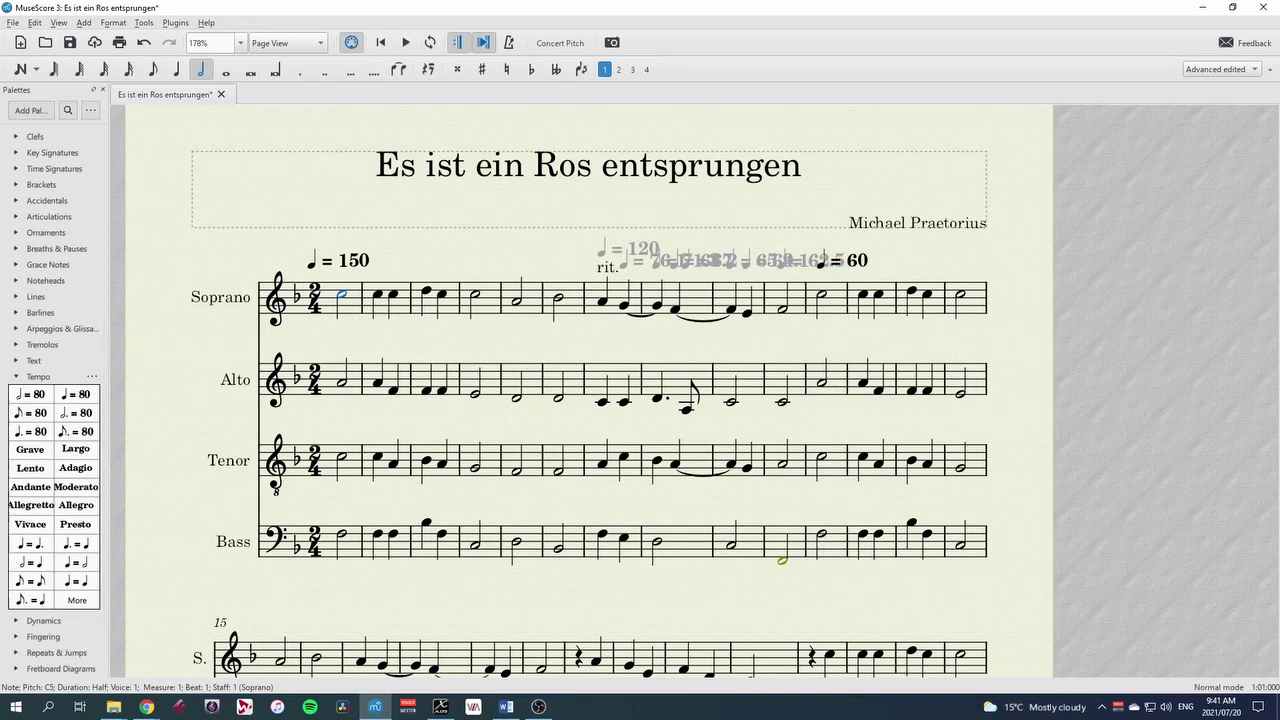
{"action": "left_click", "coordinate": [865, 264]}
{"action": "key", "text": "Delete"}
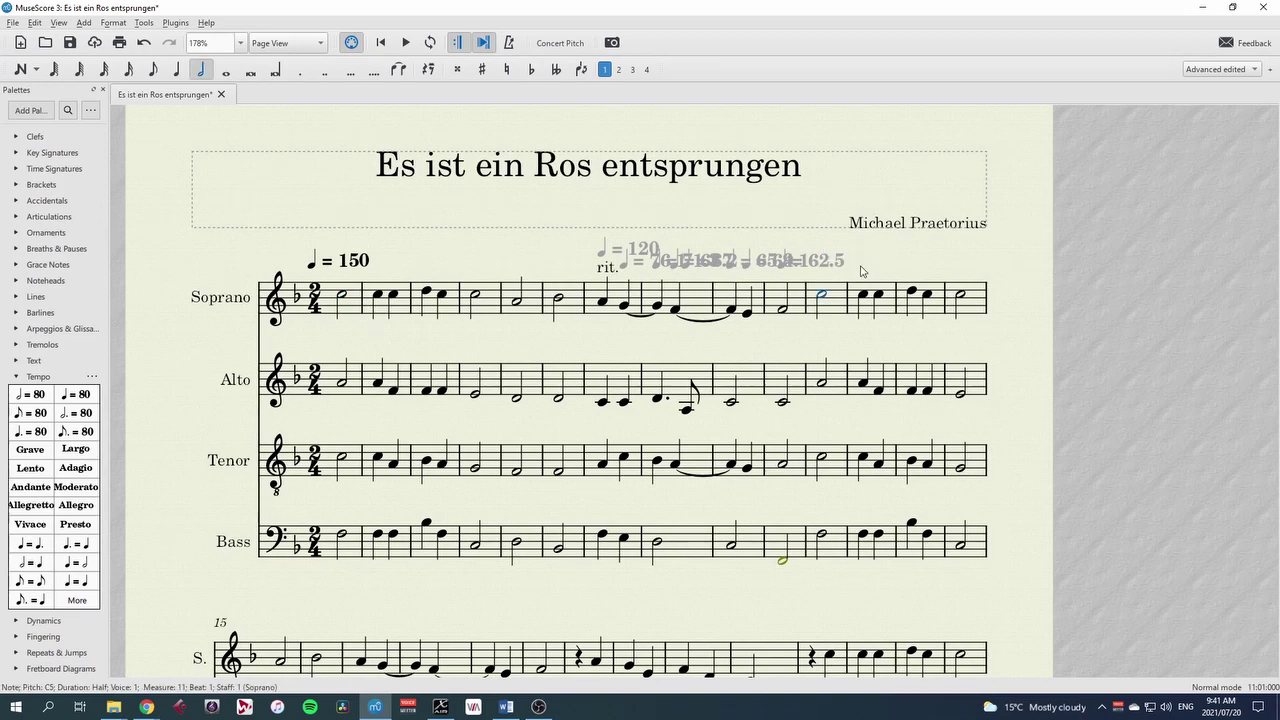
- Paste the ♩ = 150 mark at measure 11 and retype it as 'a tempo'
{"action": "left_click", "coordinate": [348, 264]}
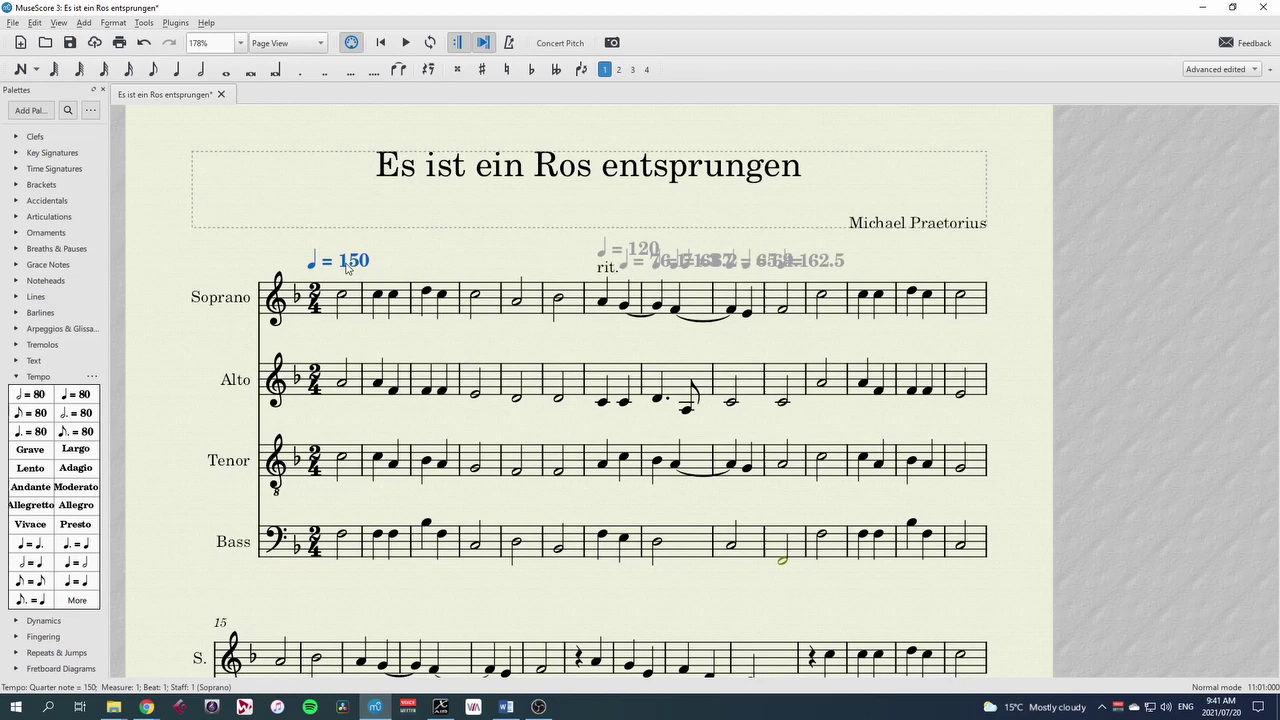
{"action": "left_click", "coordinate": [824, 297]}
{"action": "key", "text": "ctrl+v"}
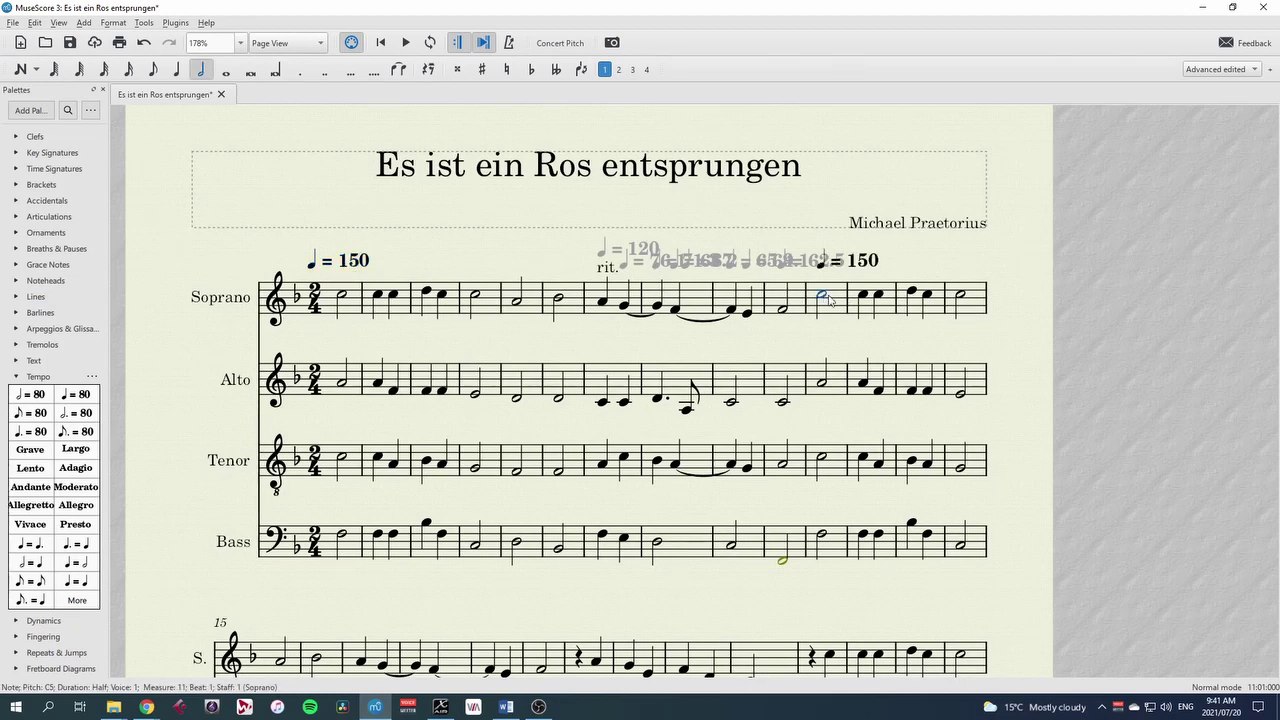
{"action": "key", "text": "ctrl+e"}
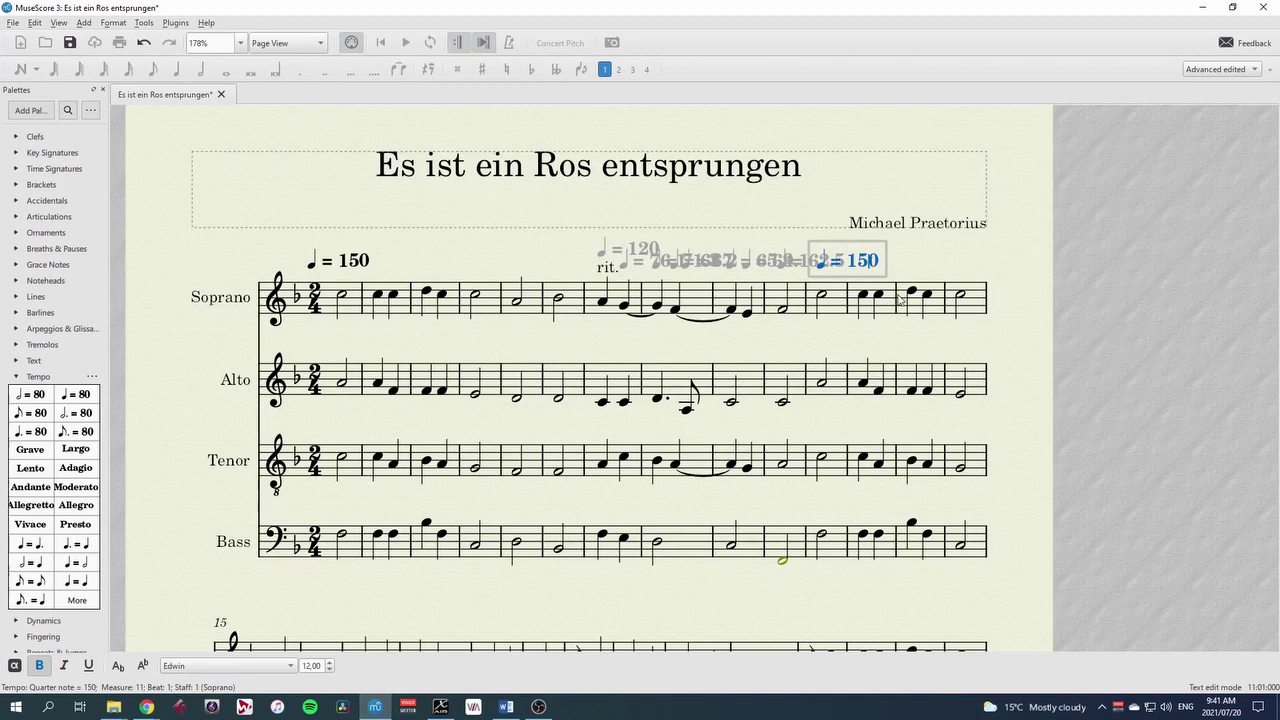
{"action": "key", "text": "shift+Left"}
{"action": "key", "text": "shift+Left"}
{"action": "key", "text": "shift+Left"}
{"action": "key", "text": "shift+Left"}
{"action": "key", "text": "shift+Left"}
{"action": "key", "text": "shift+Left"}
{"action": "key", "text": "shift+Left"}
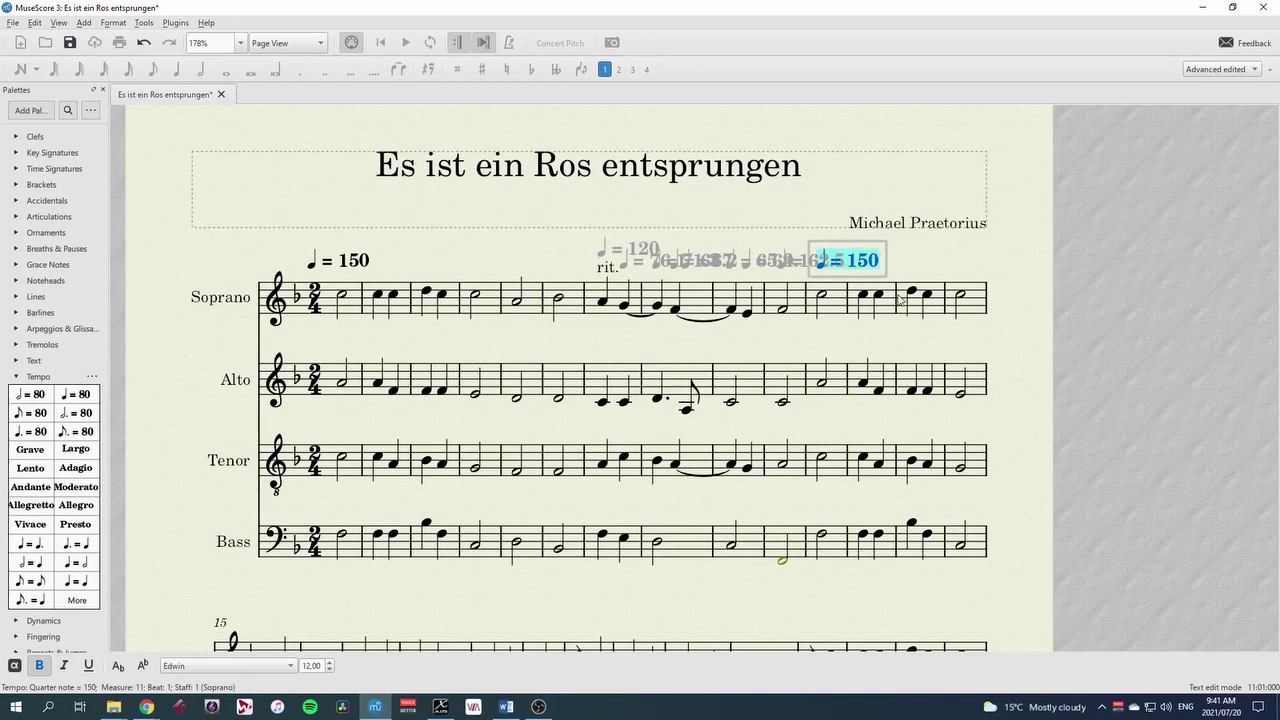
{"action": "type", "text": "a tempo"}
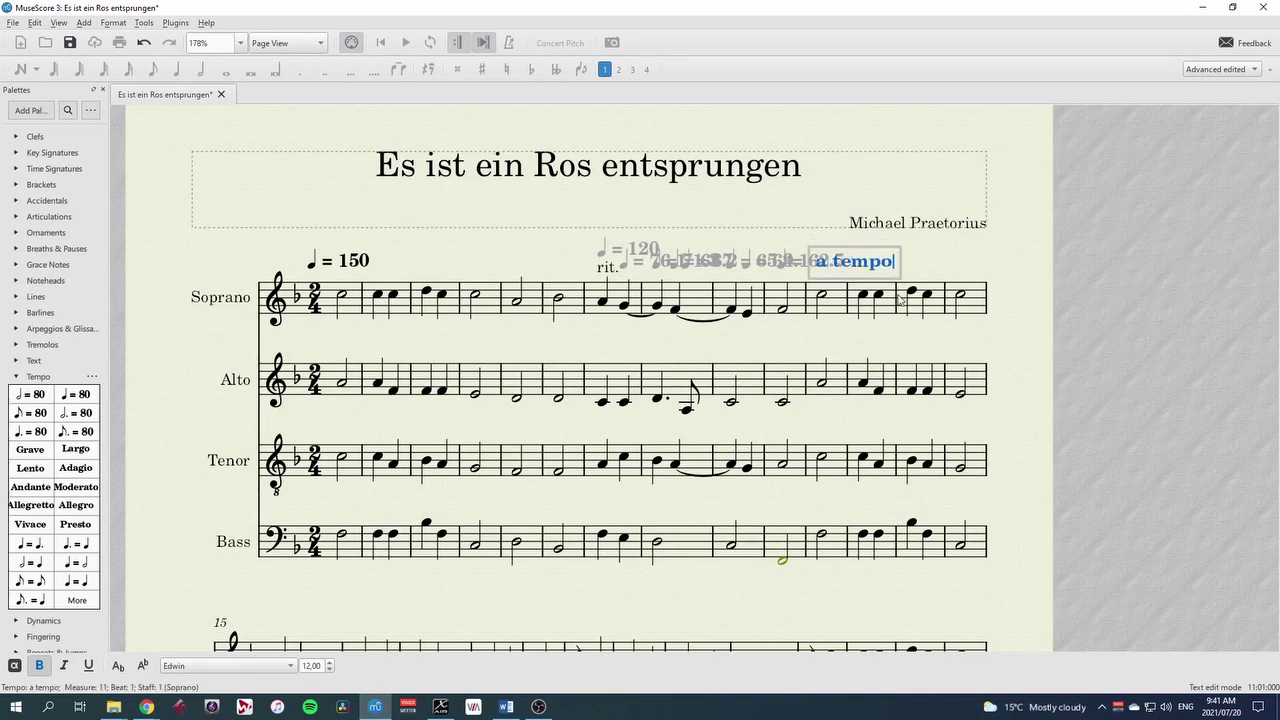
{"action": "key", "text": "Escape"}
- Play the passage from the soprano F4 in measure 9, then stop
{"action": "left_click", "coordinate": [731, 311]}
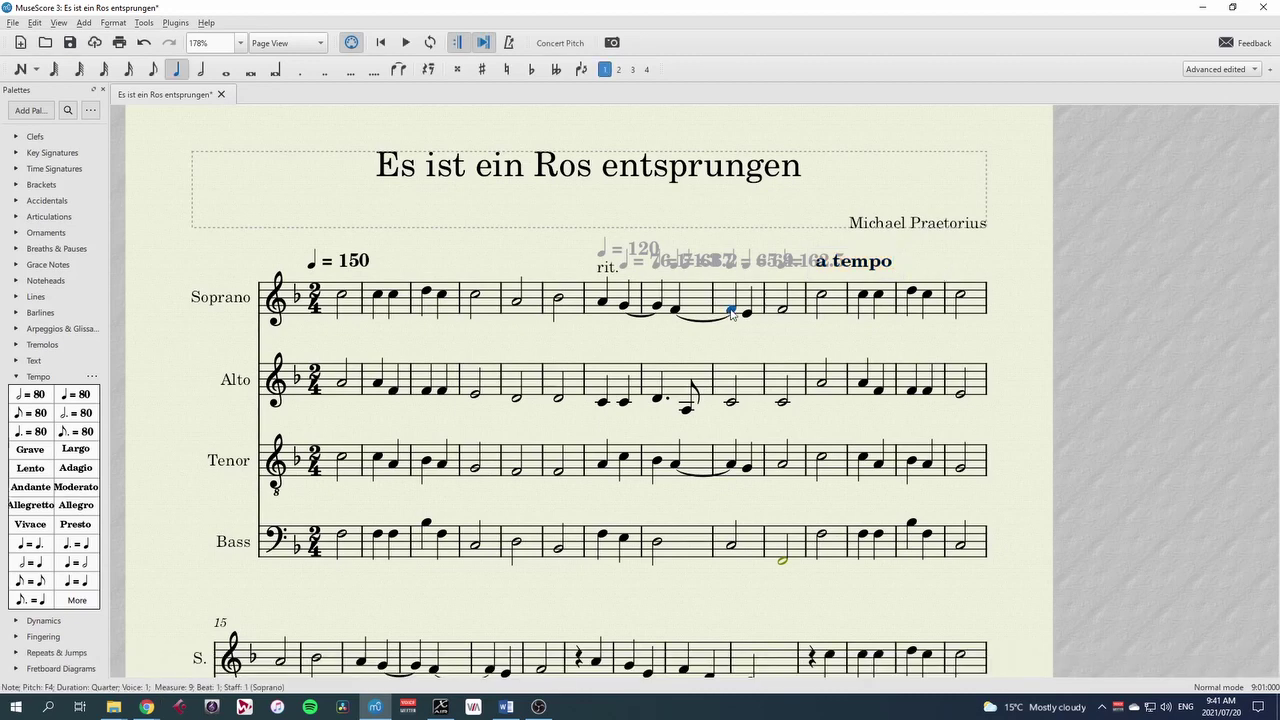
{"action": "key", "text": "space"}
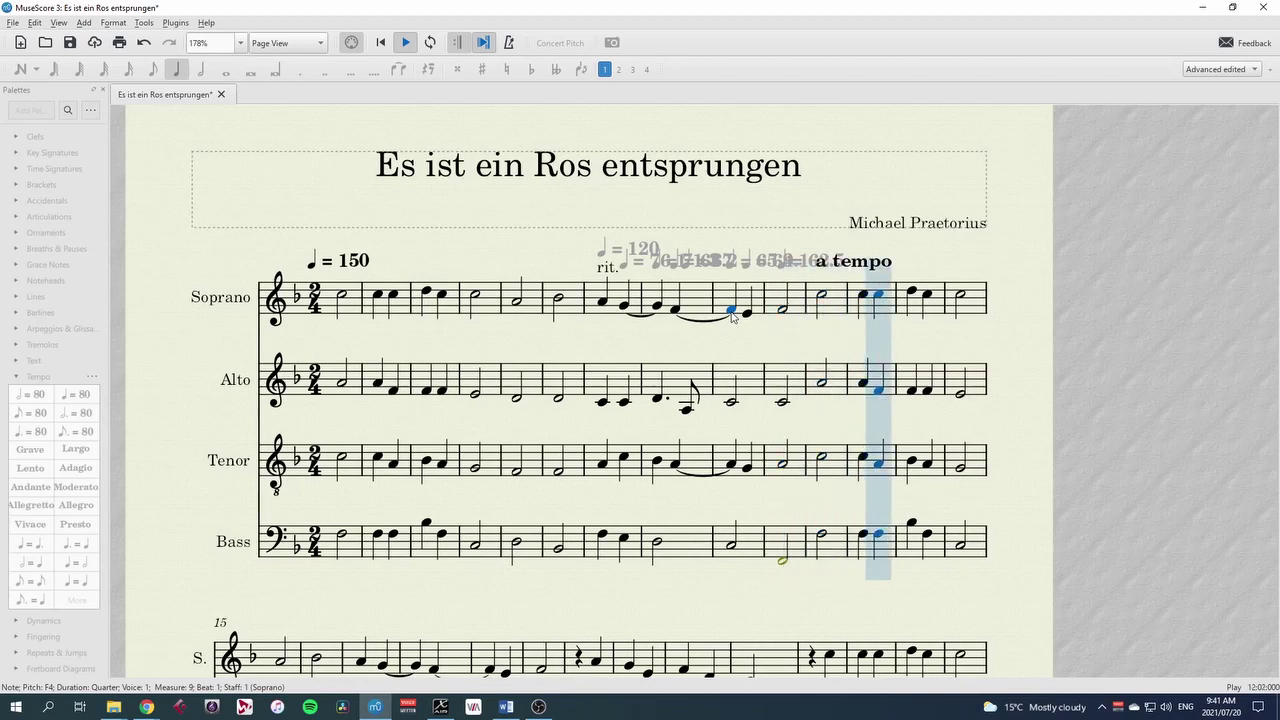
{"action": "key", "text": "space"}
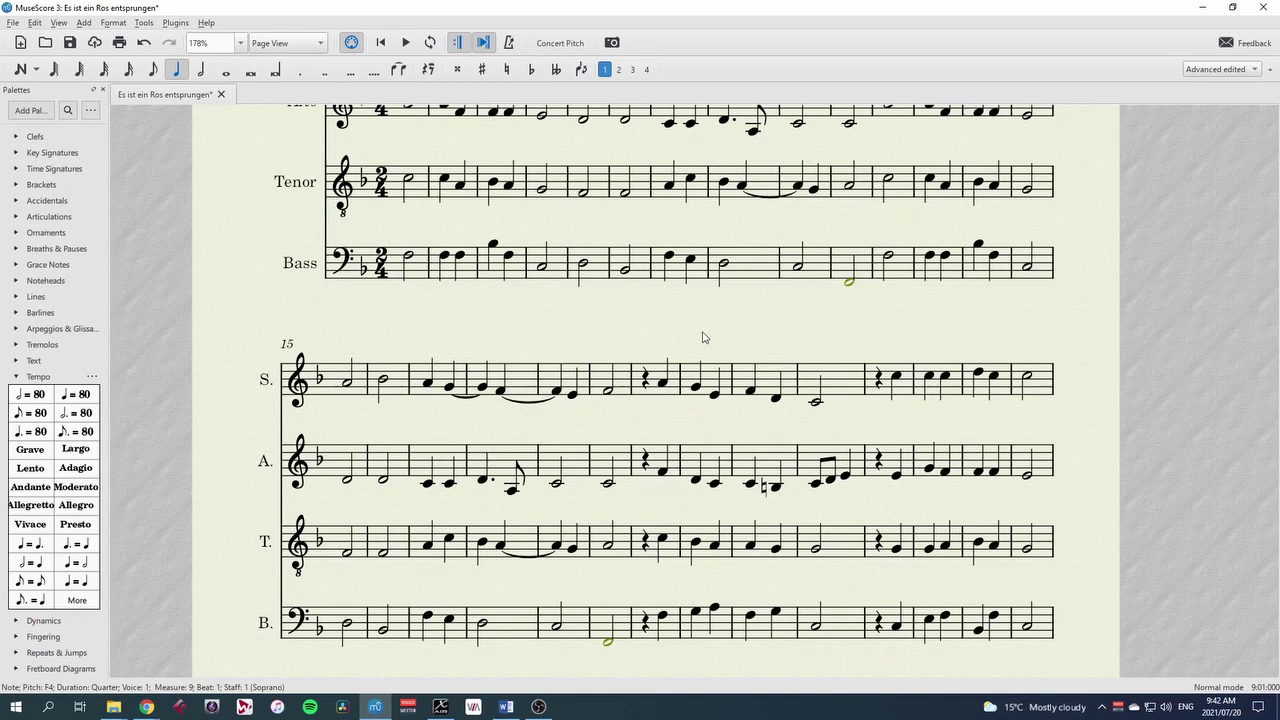
- Add a fermata above the soprano D4 in measure 23
{"action": "left_click", "coordinate": [15, 217]}
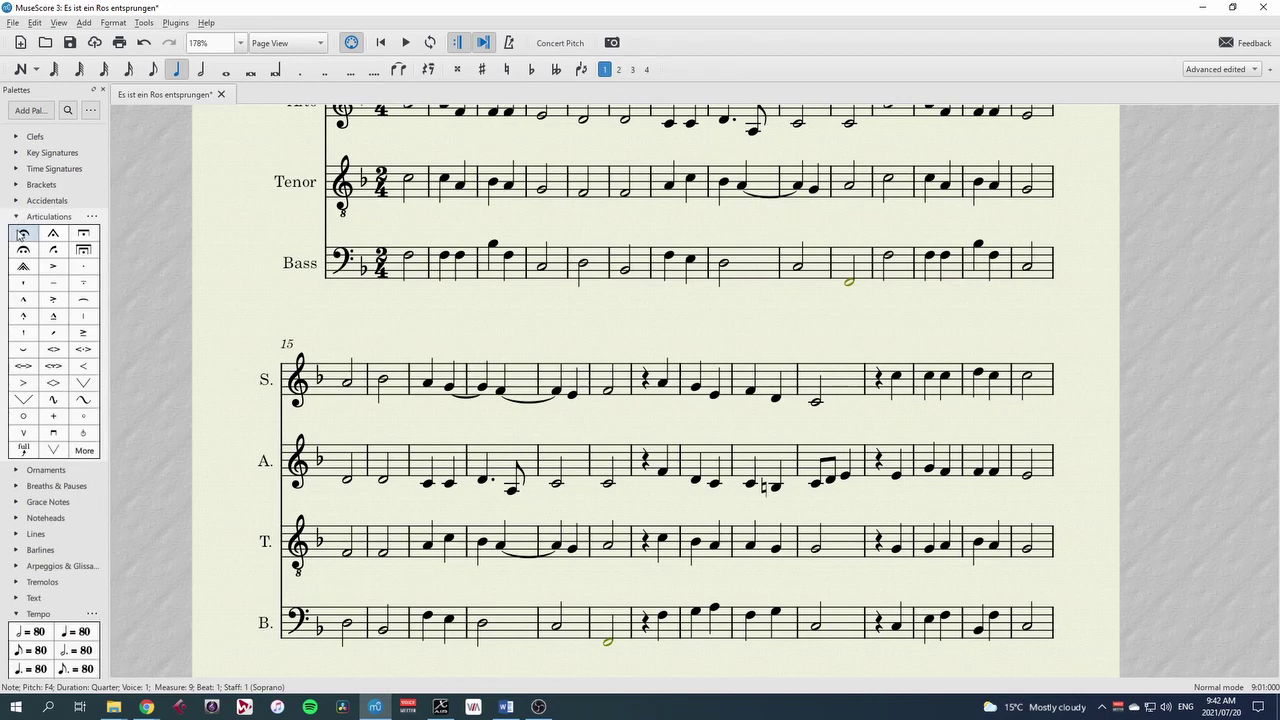
{"action": "left_click", "coordinate": [775, 398]}
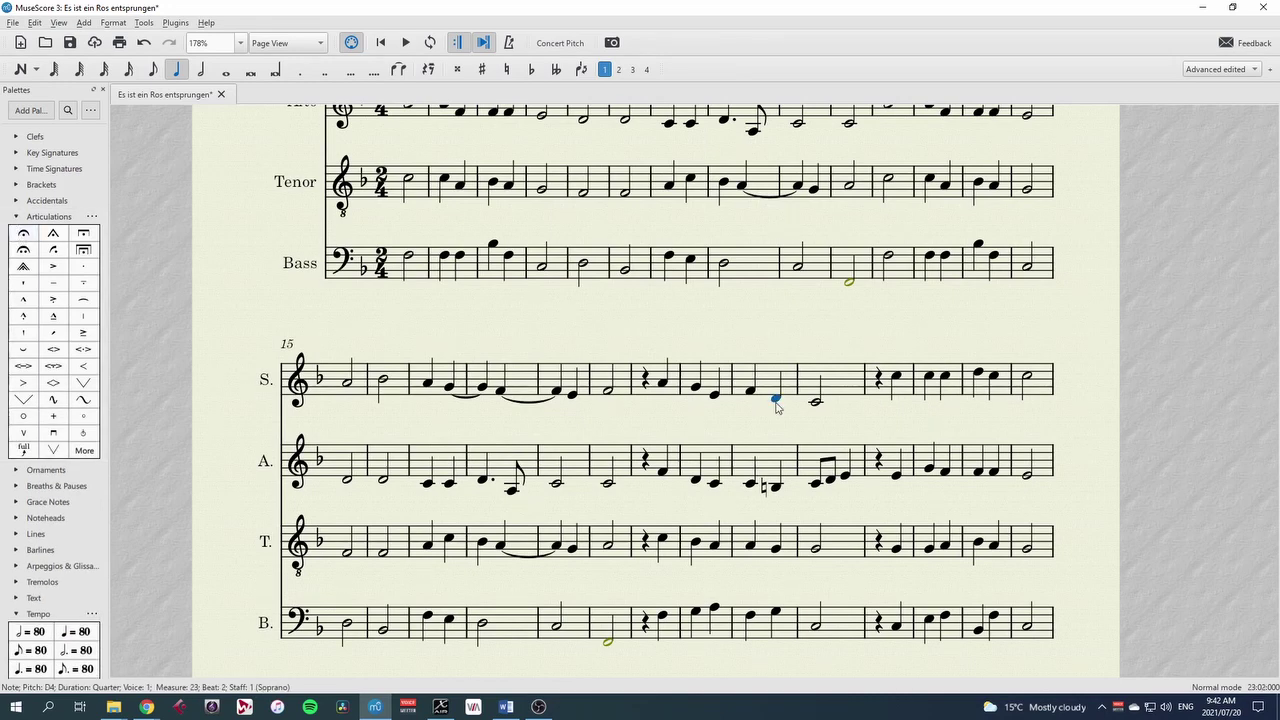
{"action": "left_click", "coordinate": [23, 235]}
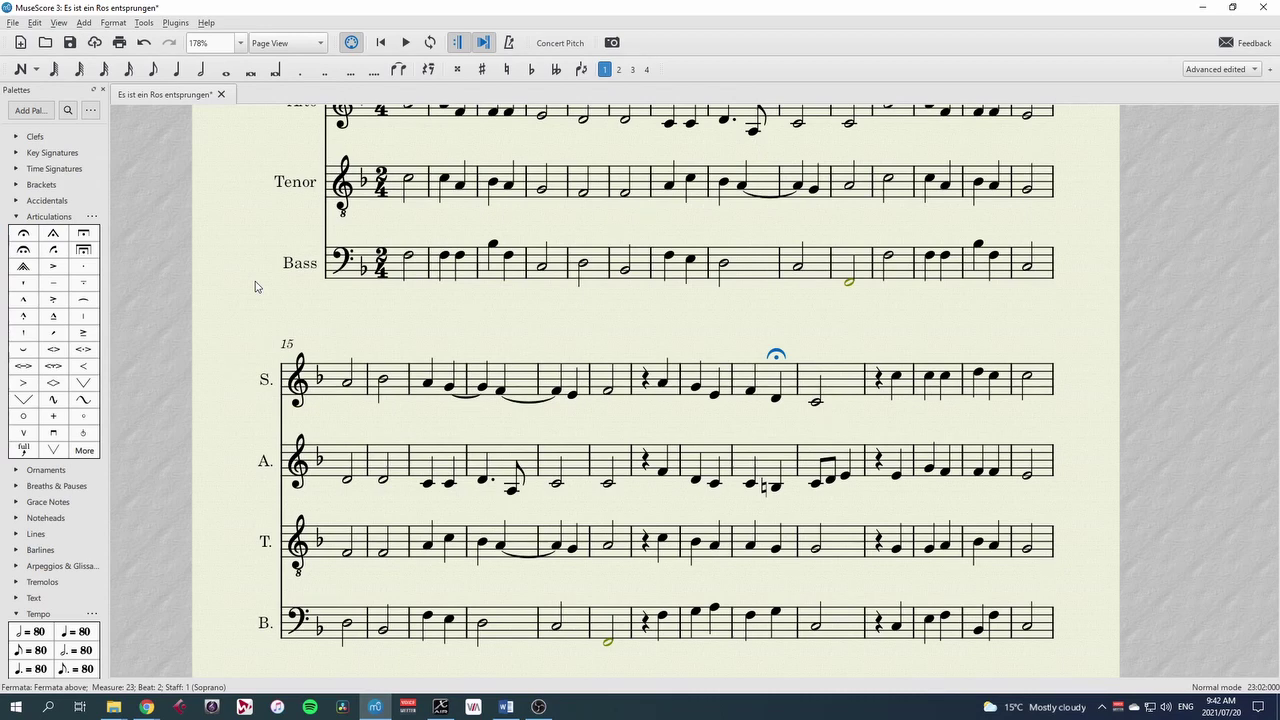
- Check the fermata's time stretch value in the Inspector
{"action": "left_click", "coordinate": [833, 353]}
{"action": "left_click", "coordinate": [782, 358]}
{"action": "key", "text": "F8"}
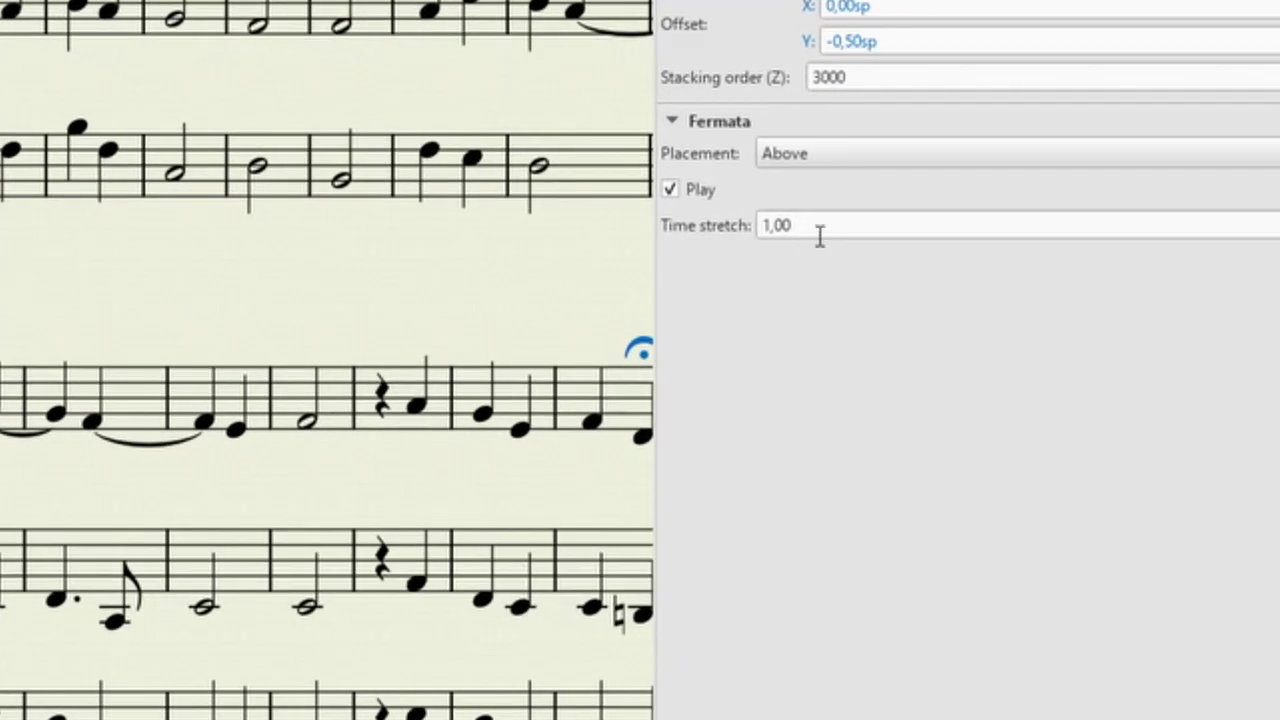
{"action": "left_click_drag", "start_coordinate": [765, 226], "coordinate": [754, 236]}
{"action": "left_click", "coordinate": [606, 286]}
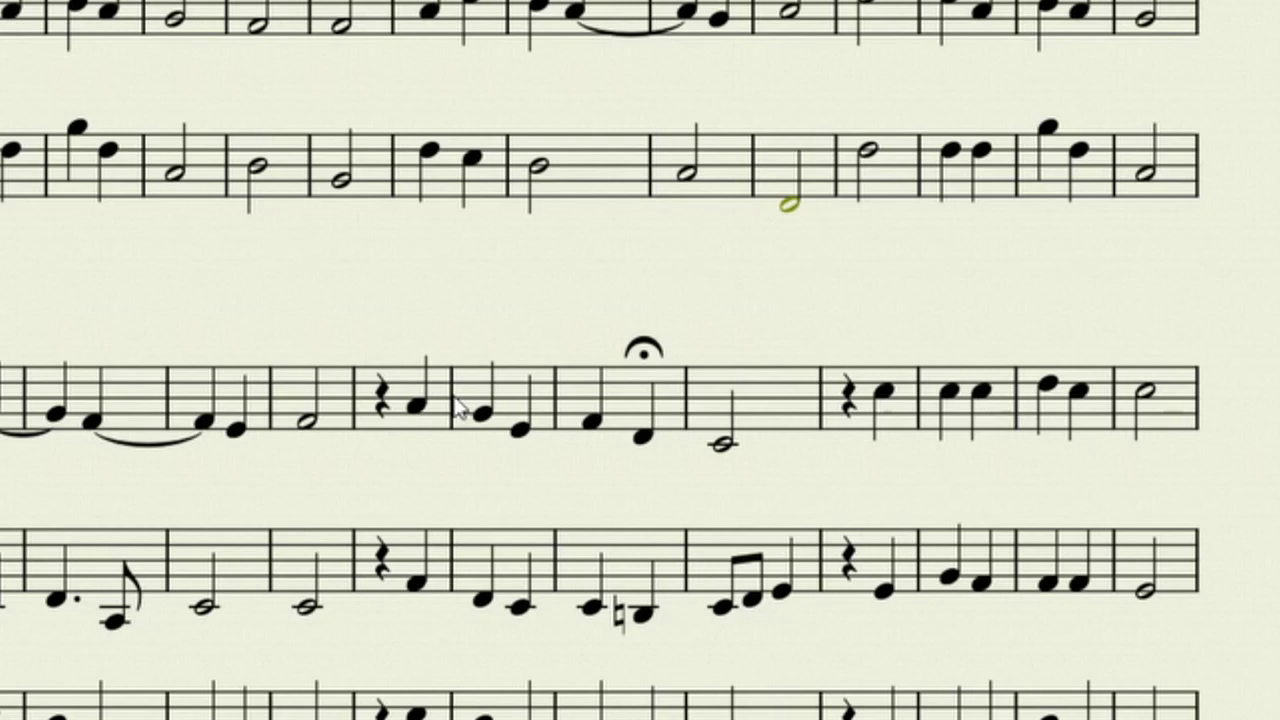
- Play back the fermata passage, then select the alto note beneath it
{"action": "left_click", "coordinate": [416, 404]}
{"action": "key", "text": "space"}
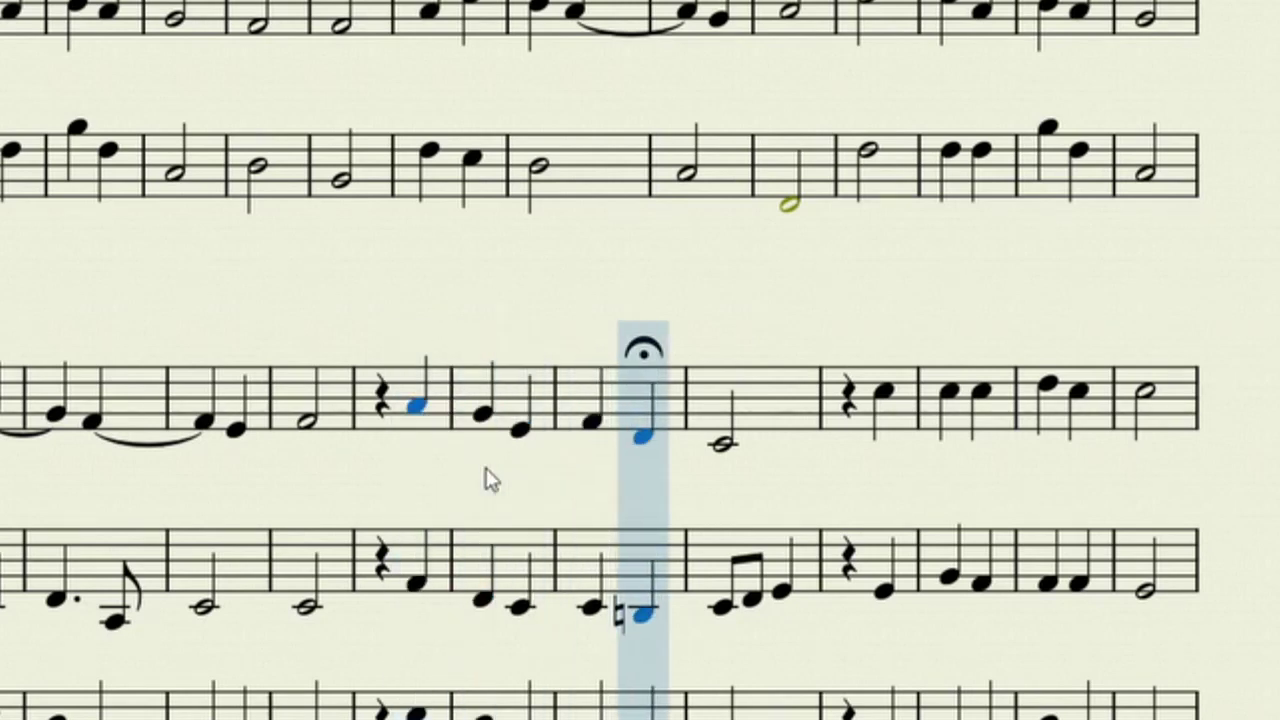
{"action": "key", "text": "space"}
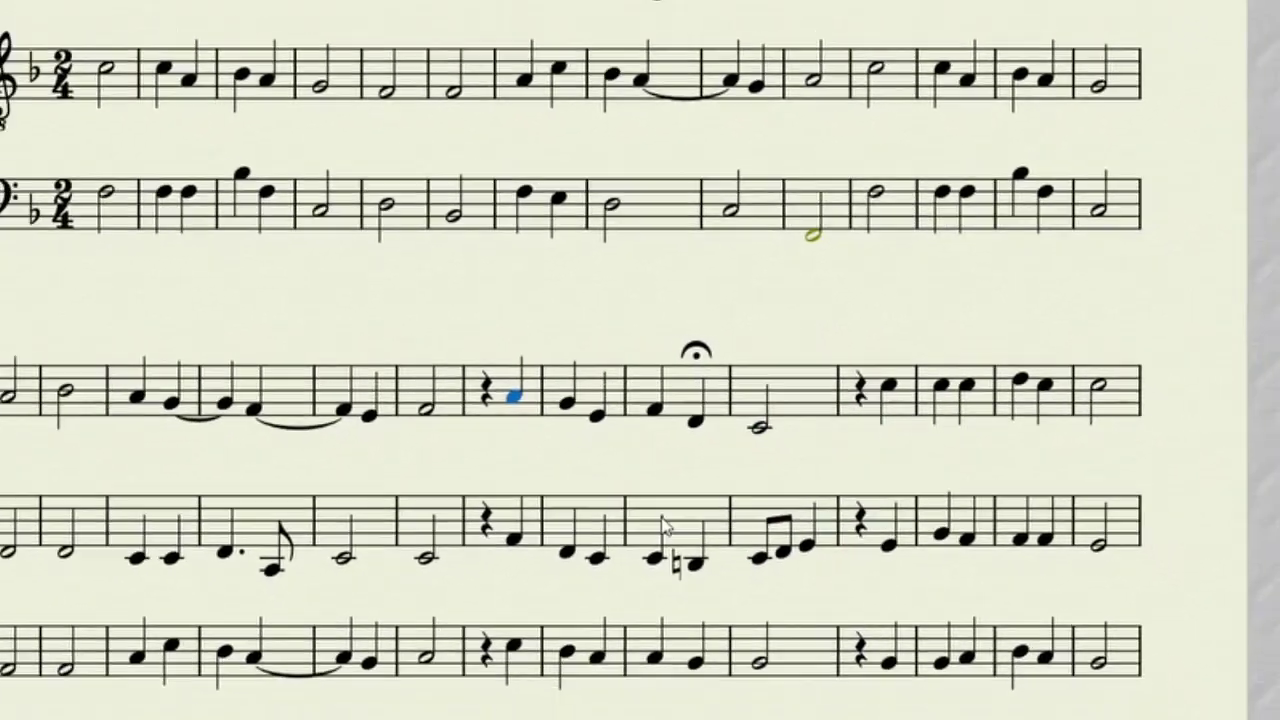
{"action": "left_click", "coordinate": [693, 562]}
- Add fermatas to the alto, tenor and bass notes on beat 2 of measure 23
{"action": "left_click", "coordinate": [706, 719], "text": "shift"}
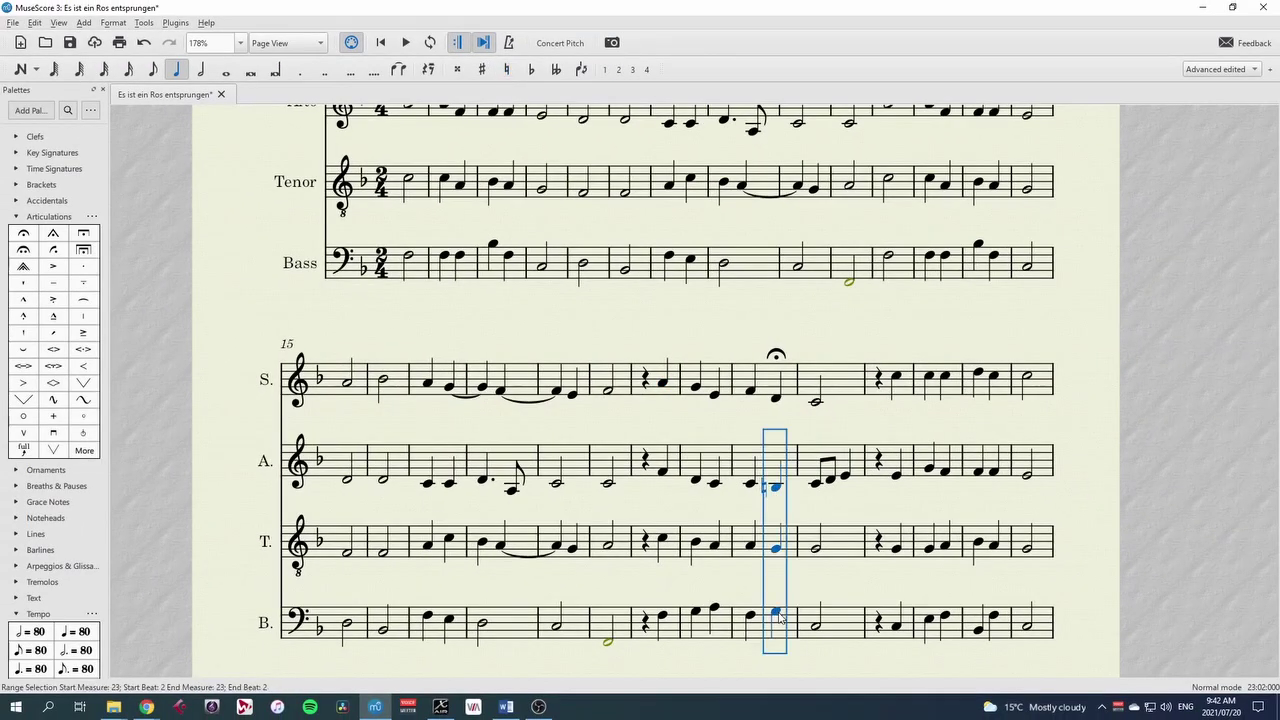
{"action": "left_click", "coordinate": [24, 233]}
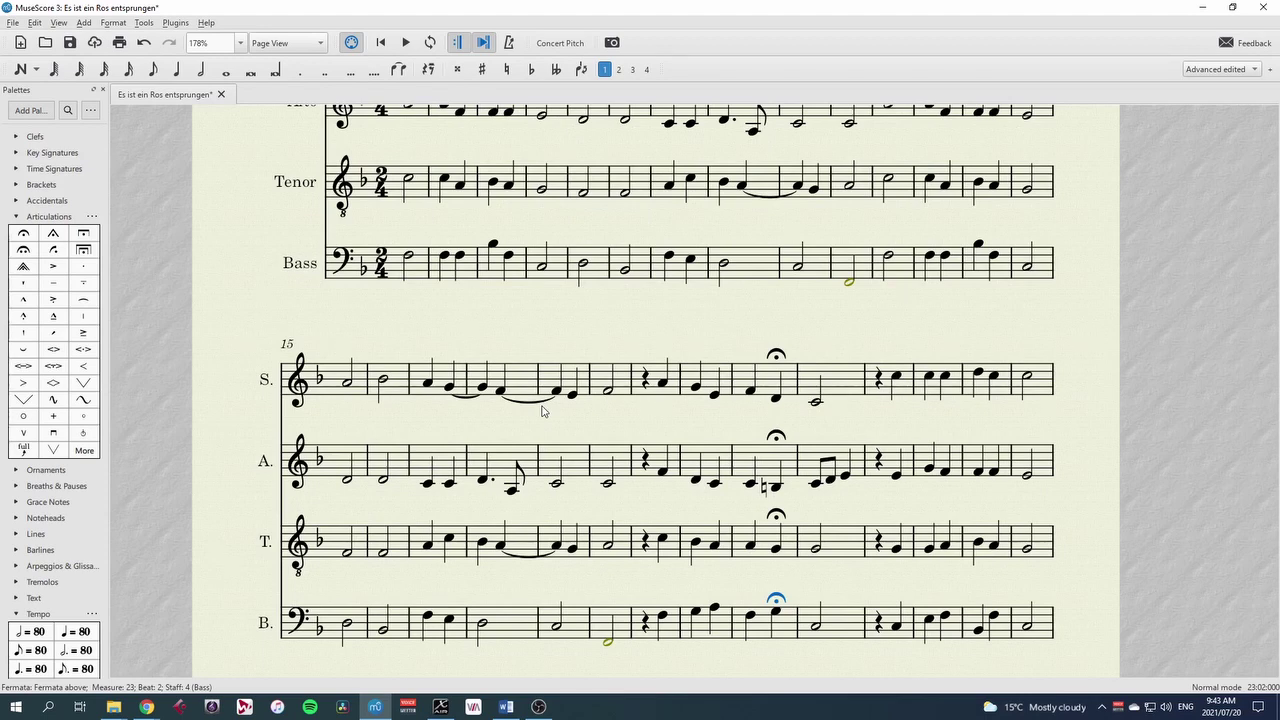
{"action": "left_click", "coordinate": [14, 486]}
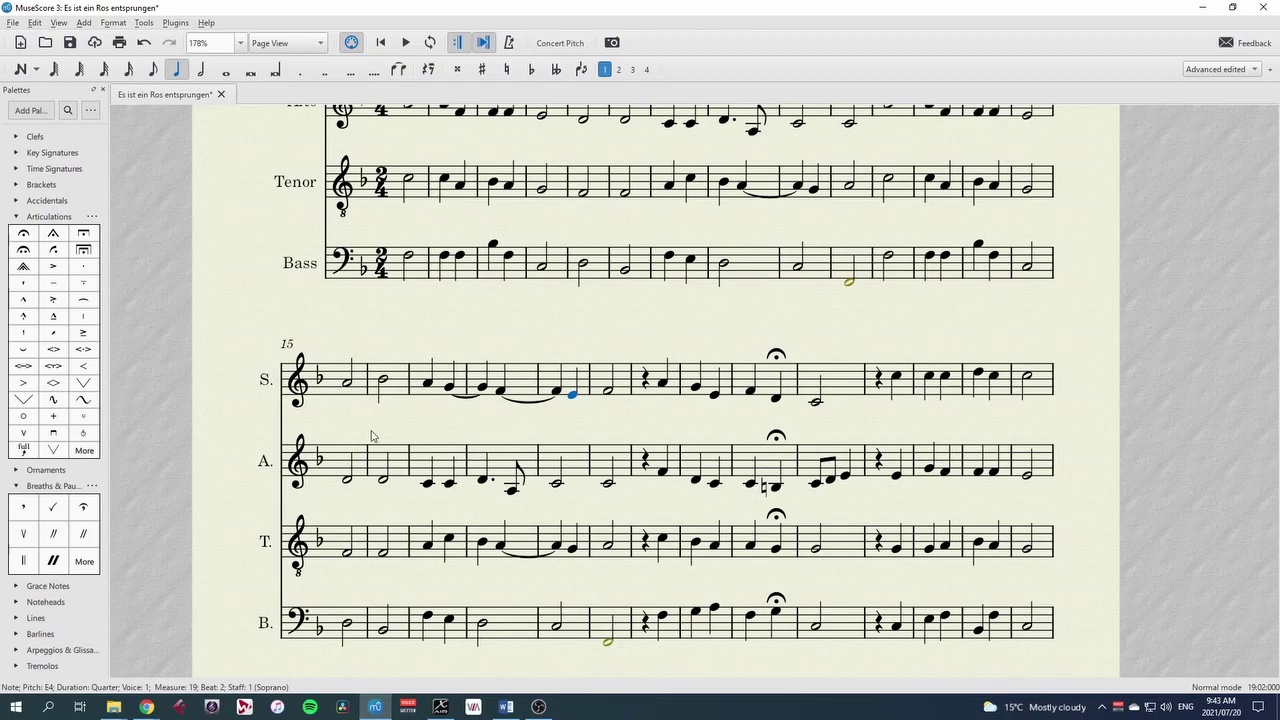
- Add a breath mark after the soprano E4 in measure 19
{"action": "left_click", "coordinate": [572, 396]}
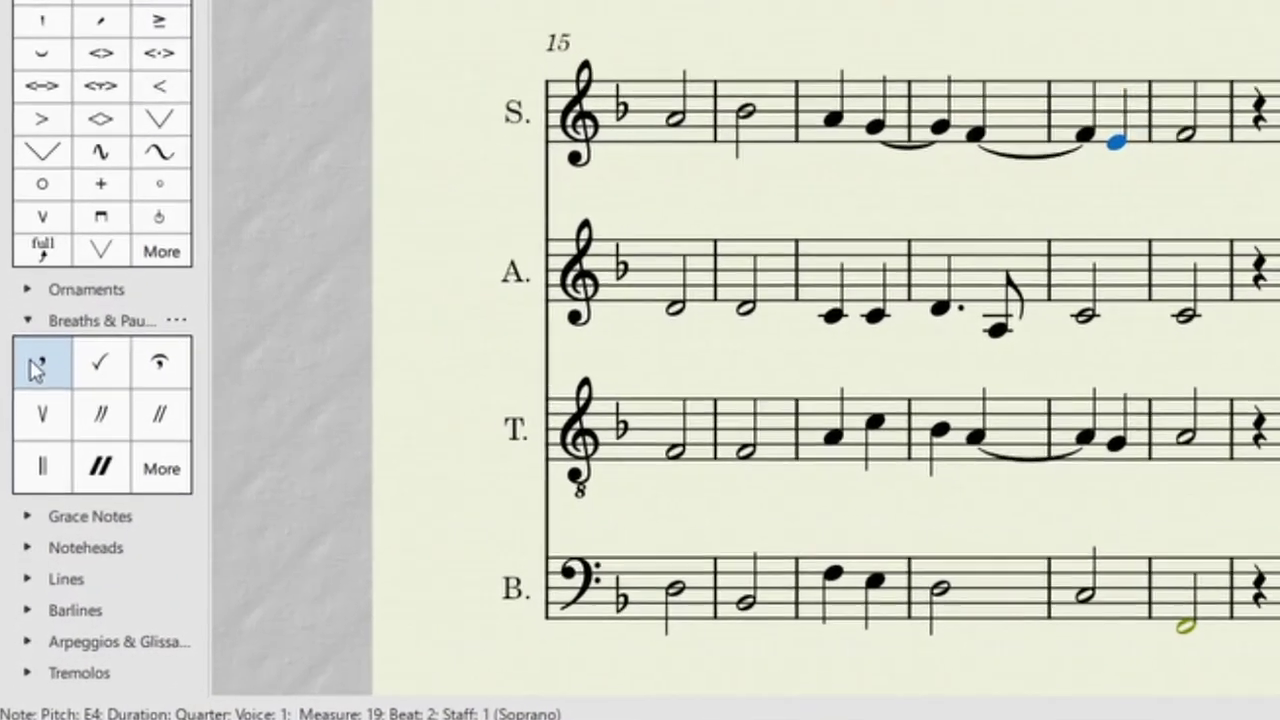
{"action": "left_click", "coordinate": [23, 507]}
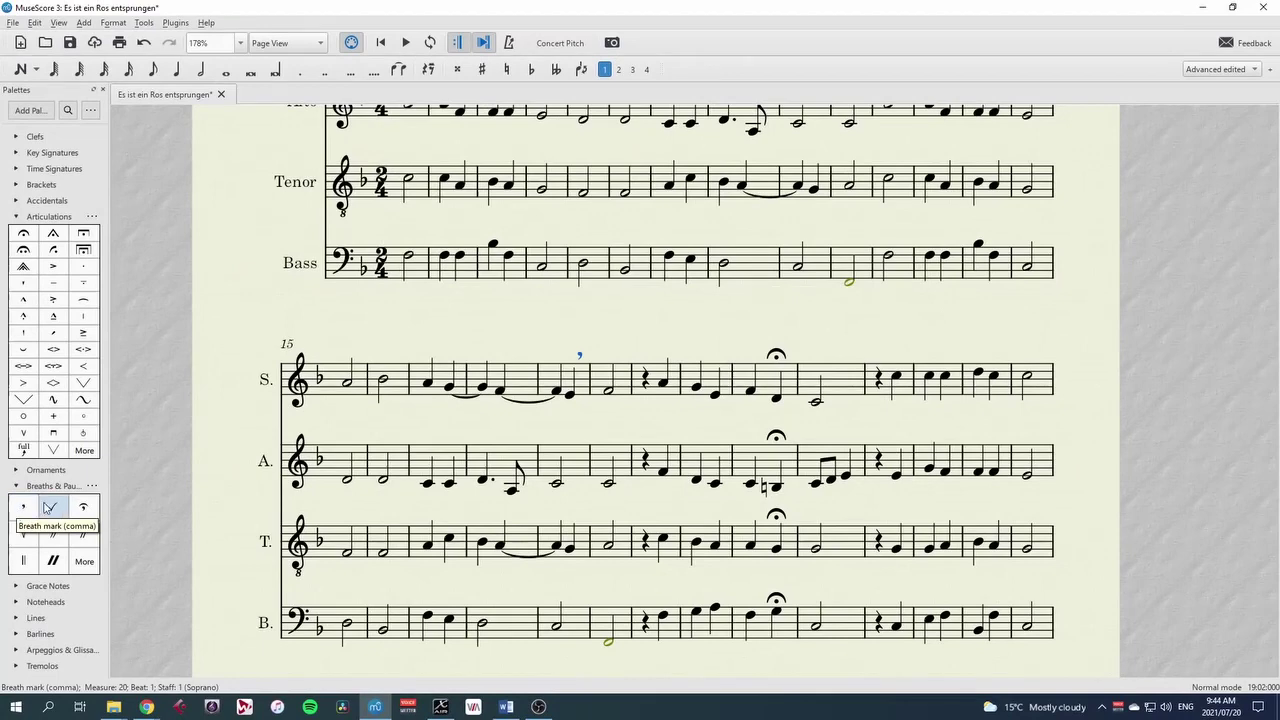
{"action": "key", "text": "F8"}
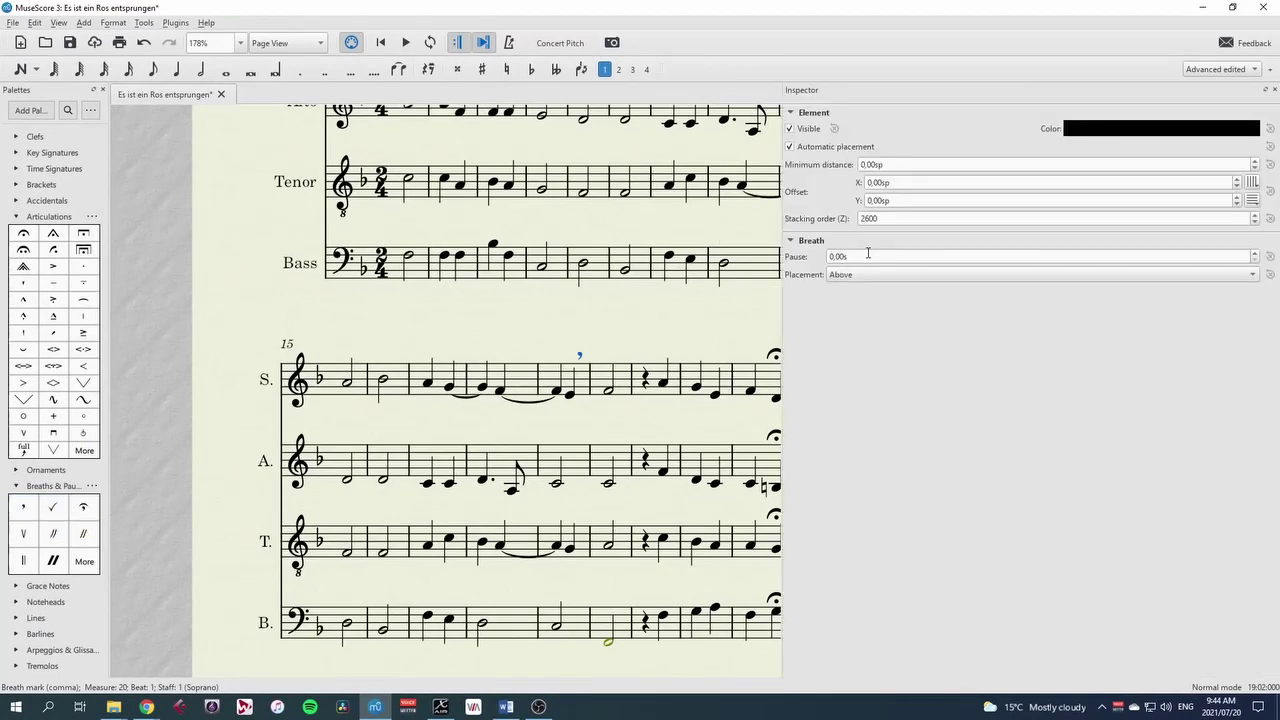
{"action": "key", "text": "Escape"}
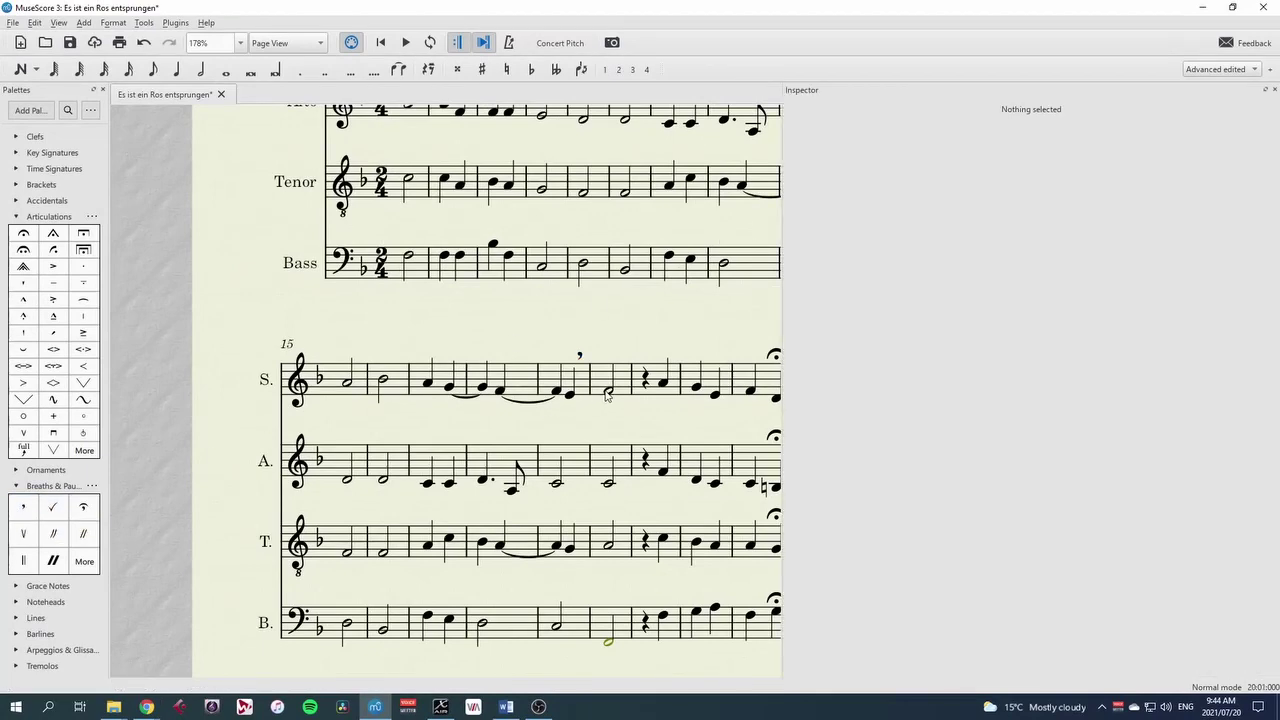
- Add a caesura after the soprano half note F4 and preview the pauses from measure 18
{"action": "left_click", "coordinate": [607, 390]}
{"action": "left_click", "coordinate": [83, 533]}
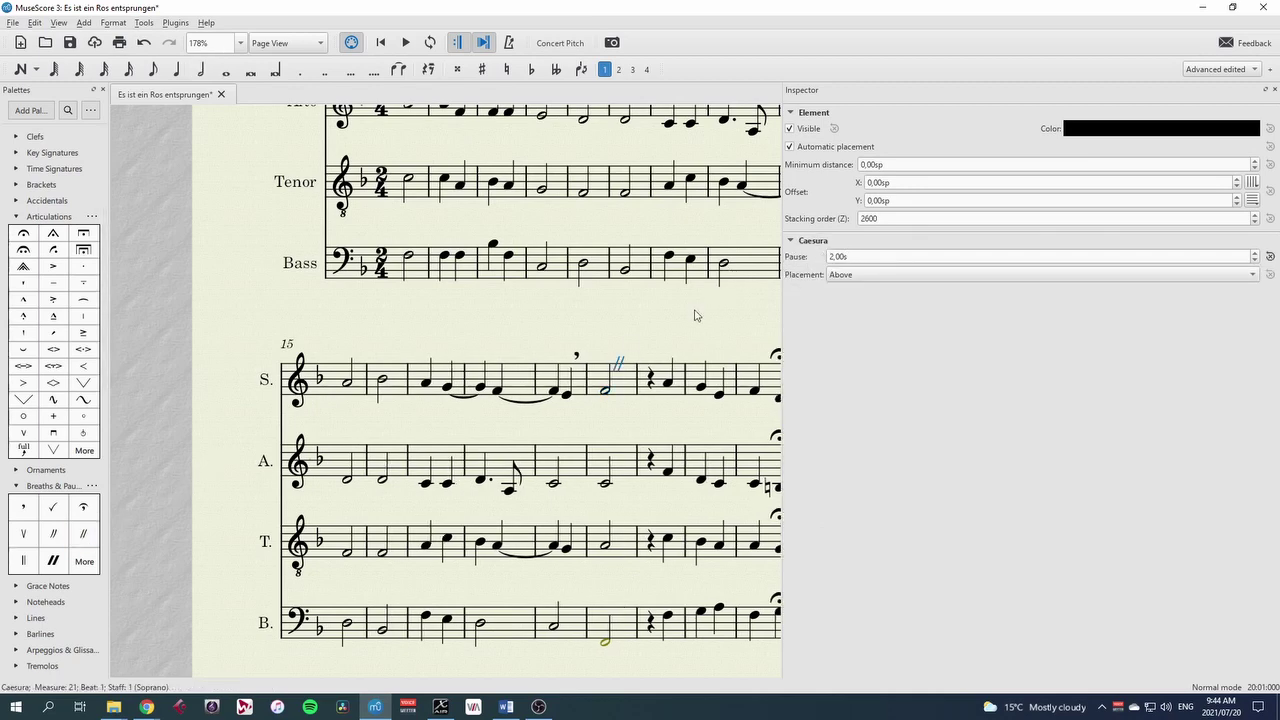
{"action": "left_click", "coordinate": [481, 389]}
{"action": "key", "text": "space"}
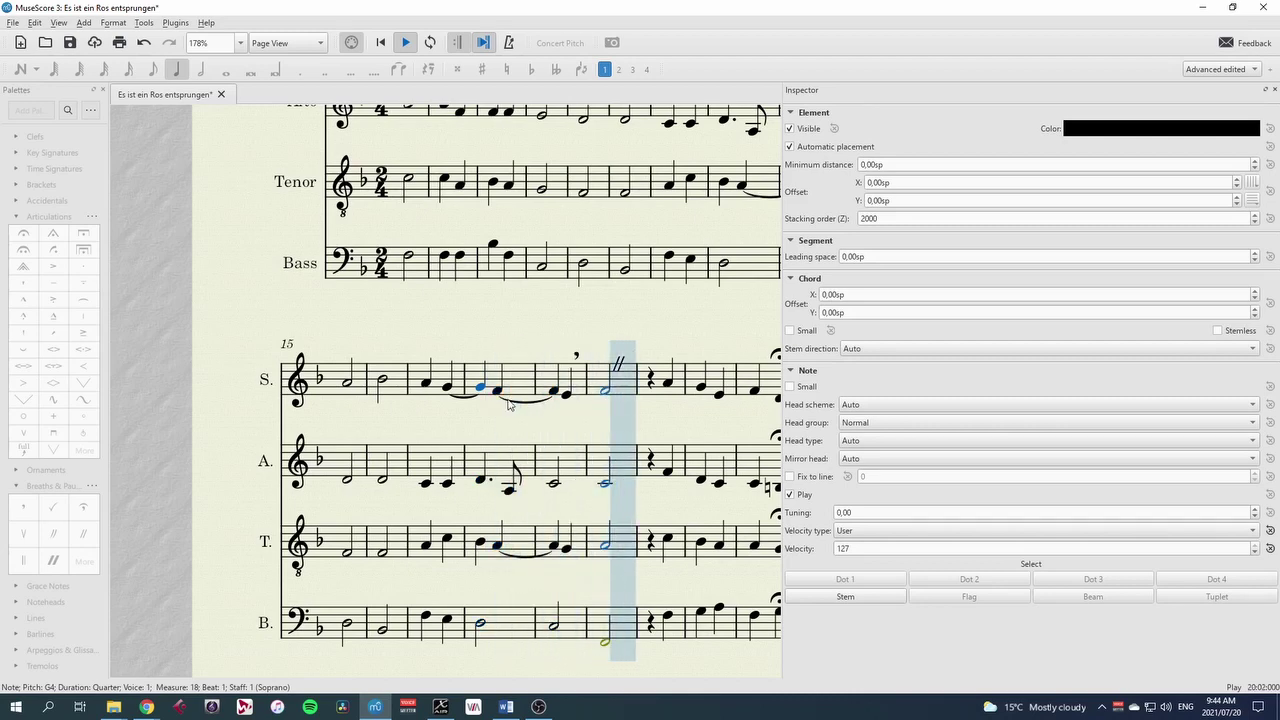
{"action": "key", "text": "space"}
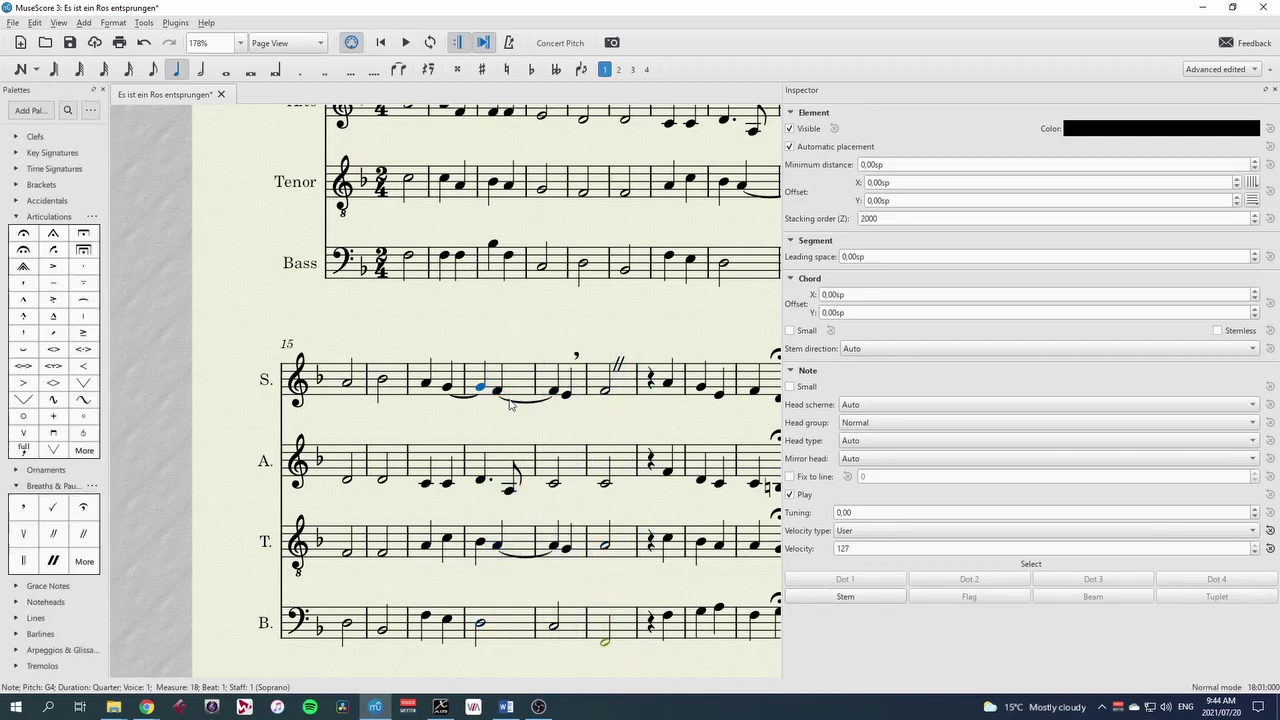
{"action": "left_click", "coordinate": [576, 356]}
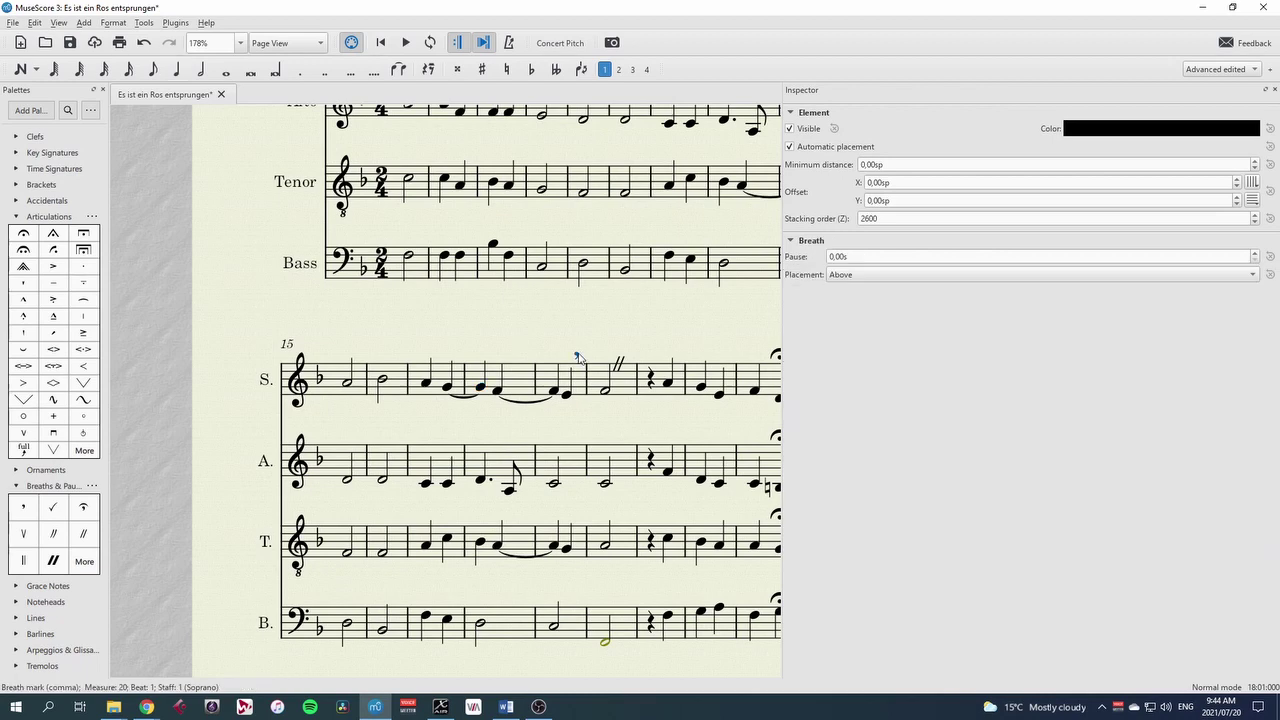